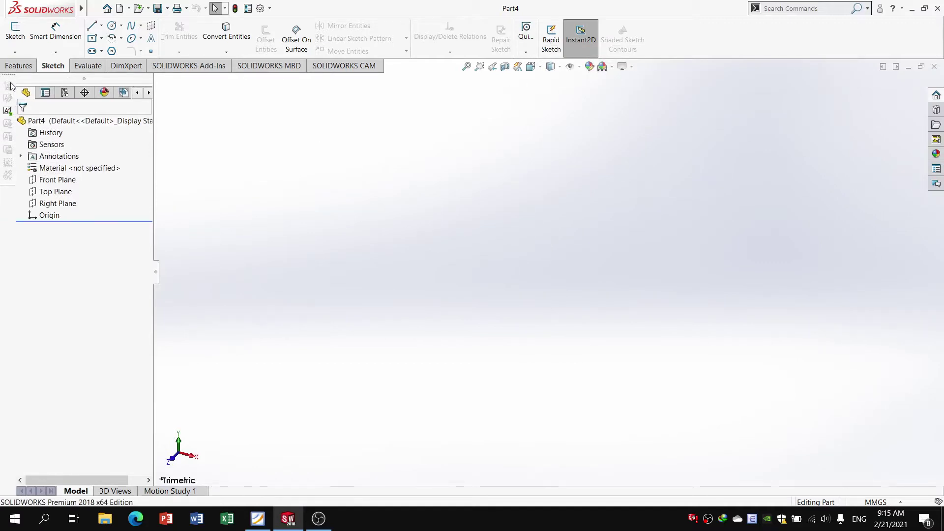
left_click_drag(9, 75, 834, 46)
left_click_drag(748, 35, 3, 82)
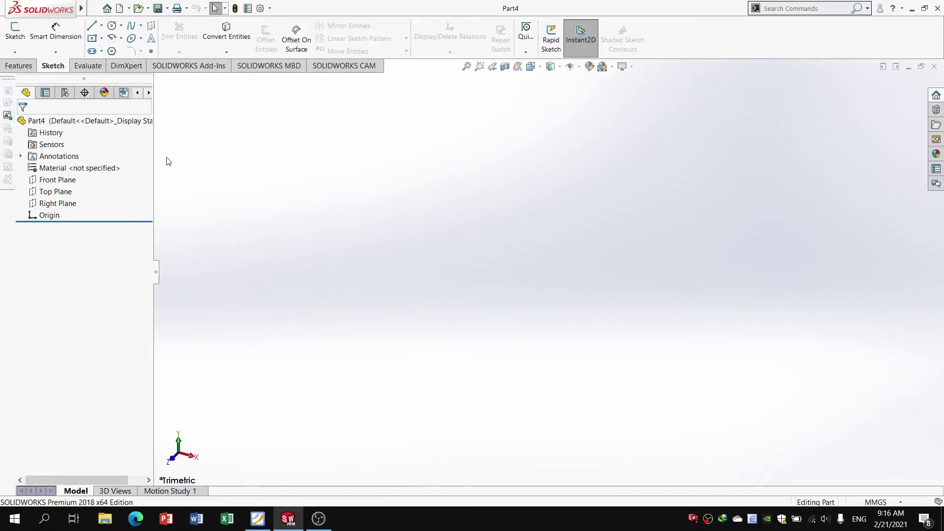
Step: Start a sketch on the Front Plane and draw a circle centred on the origin
left_click(12, 30)
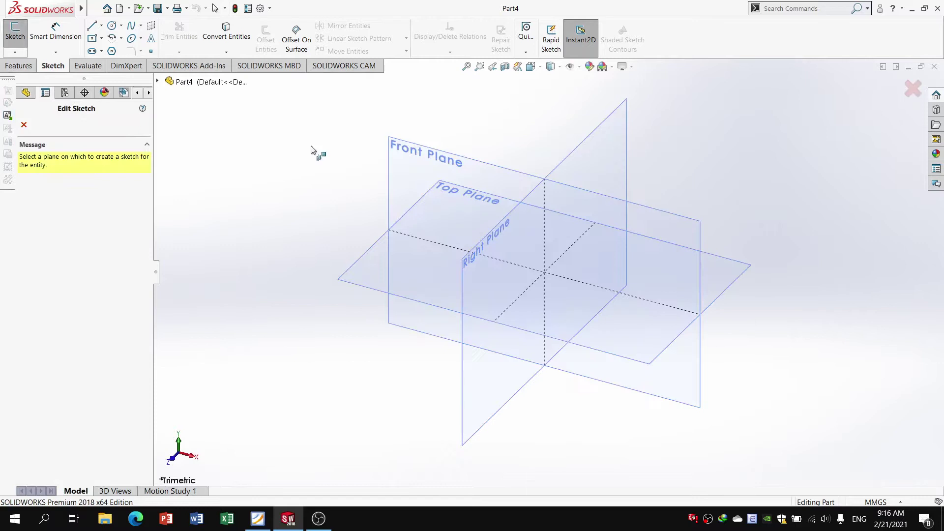
left_click(408, 152)
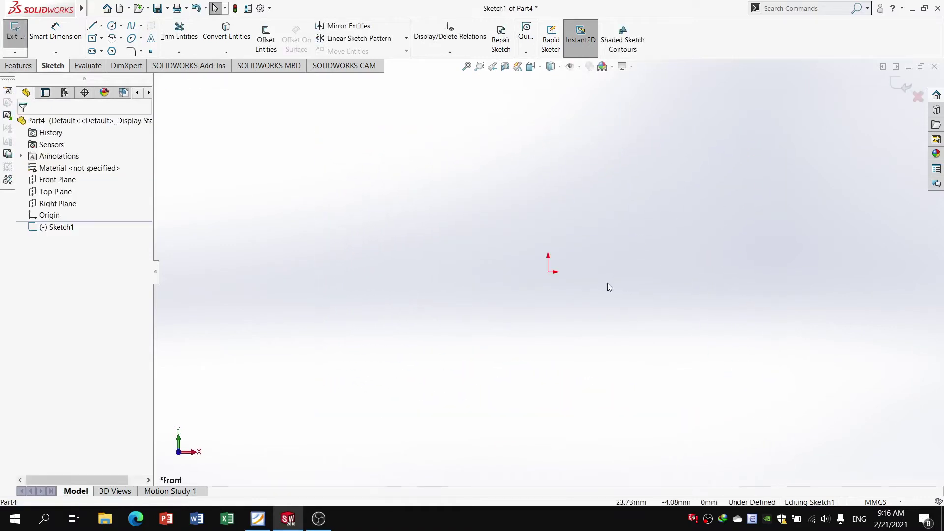
left_click(501, 286)
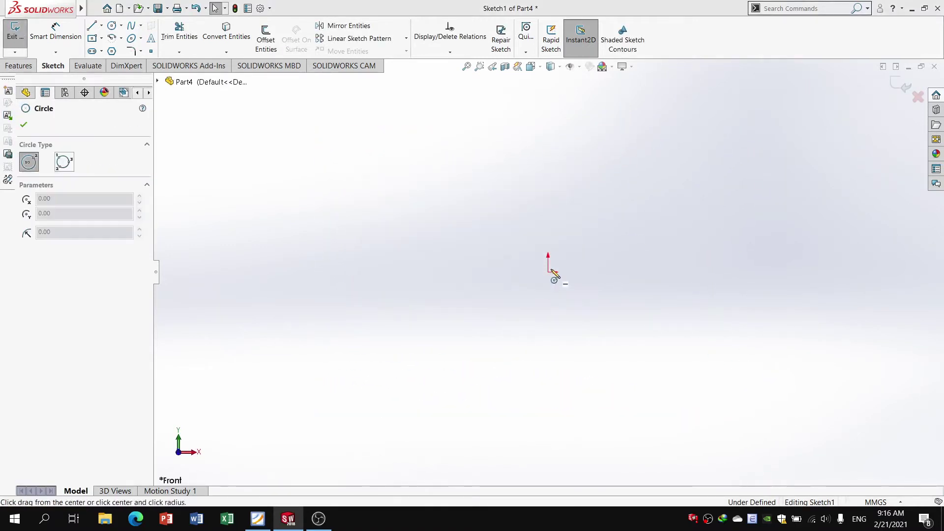
left_click(548, 271)
left_click(582, 203)
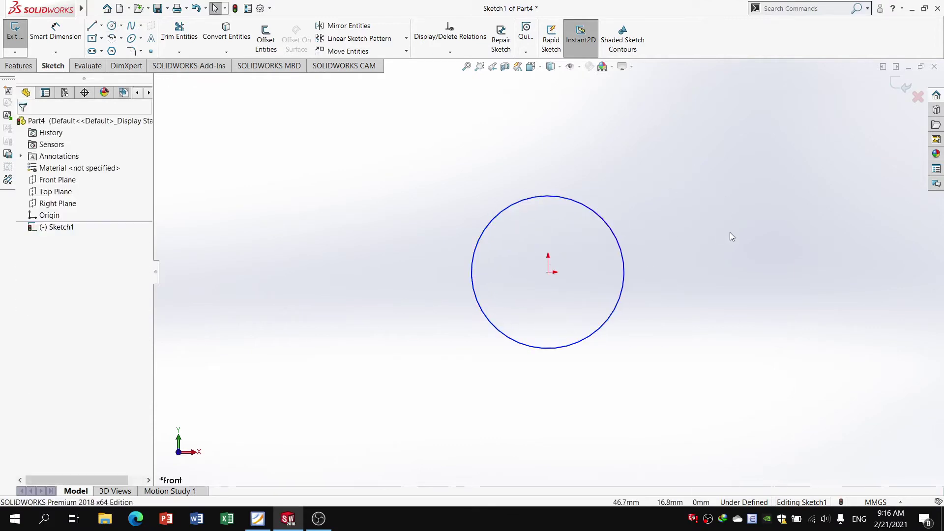
Step: Sketch a corner rectangle about 93 mm wide that encloses the circle
key("r")
left_click_drag(432, 163, 473, 176)
left_click_drag(551, 197, 674, 369)
key("Escape")
Step: Sketch a slanted line from the origin up and to the right, ending beyond the rectangle's upper edge
key("l")
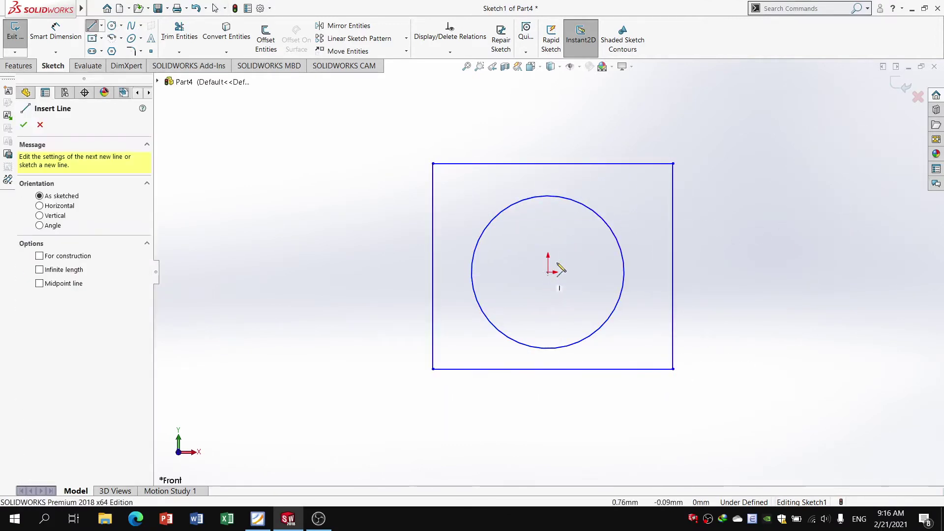
left_click_drag(549, 272, 627, 111)
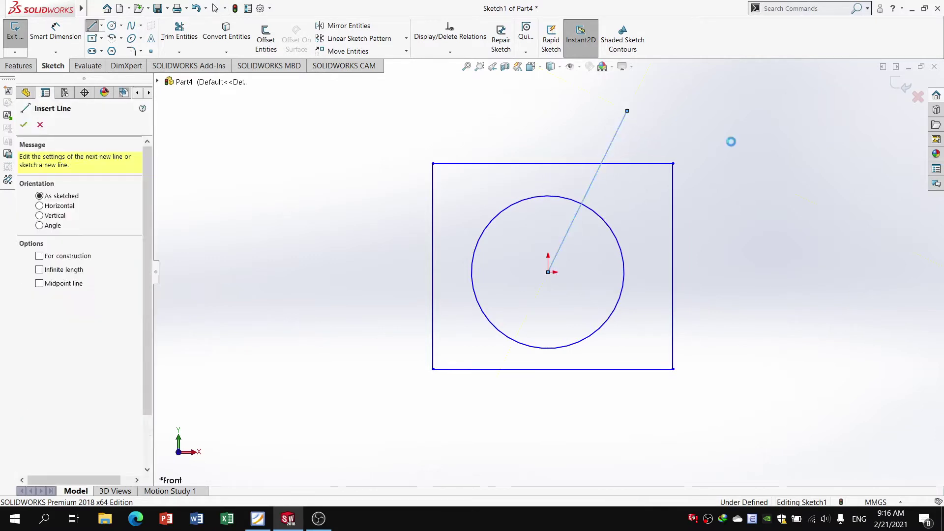
right_click_drag(830, 184, 768, 199)
key("Escape")
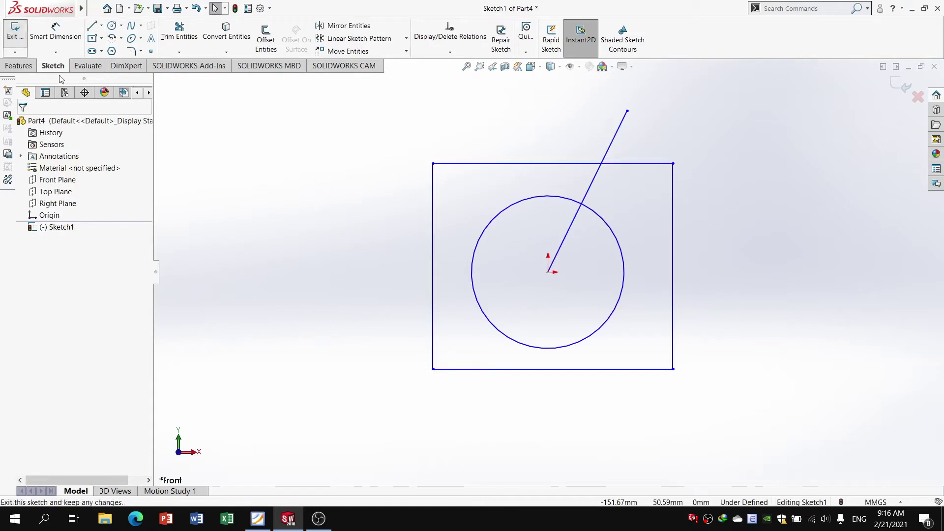
Step: Make a block from the circle, the rectangle and the slanted line
left_click(7, 94)
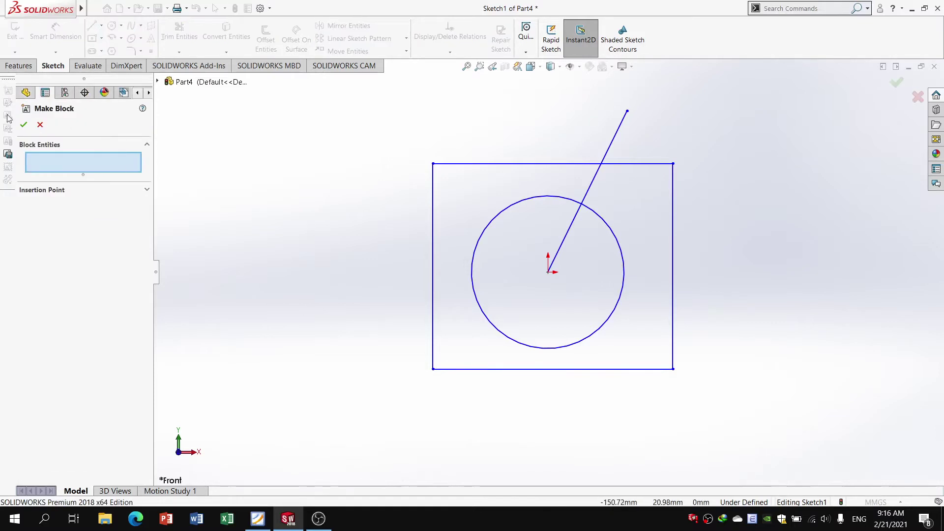
mouse_move(768, 419)
left_mouse_down()
mouse_move(544, 345)
mouse_move(350, 109)
mouse_move(354, 154)
left_mouse_up()
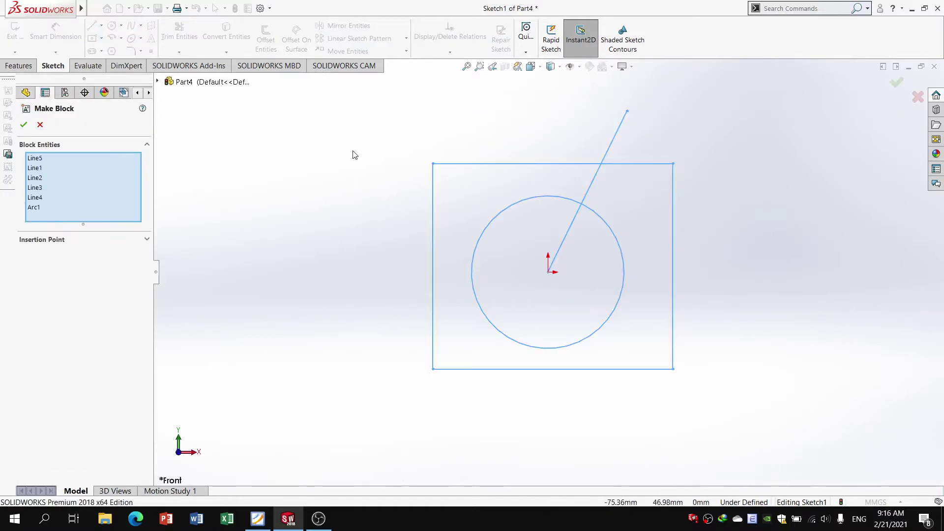
left_click(24, 125)
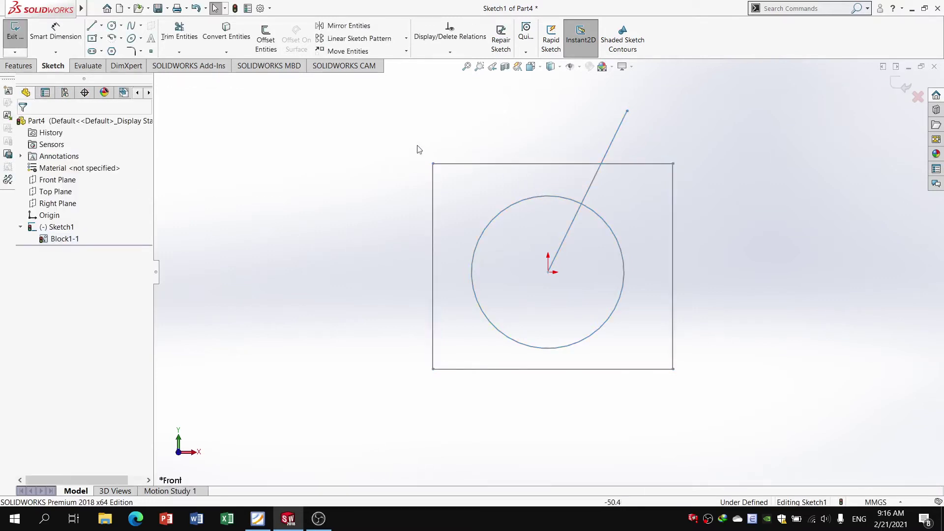
Step: Move the block away from the origin, and make its circle centre point coincident with the origin
left_click_drag(434, 167, 382, 158)
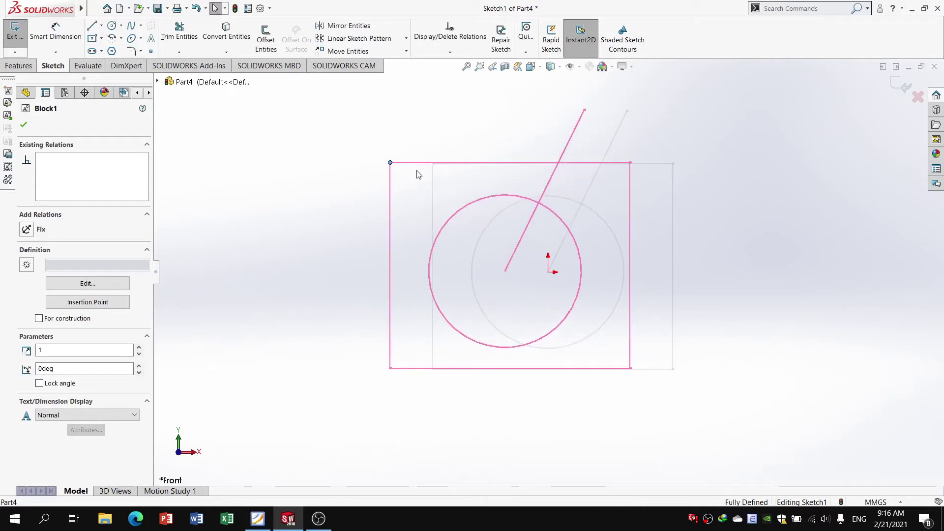
left_click(582, 283)
left_click(506, 271)
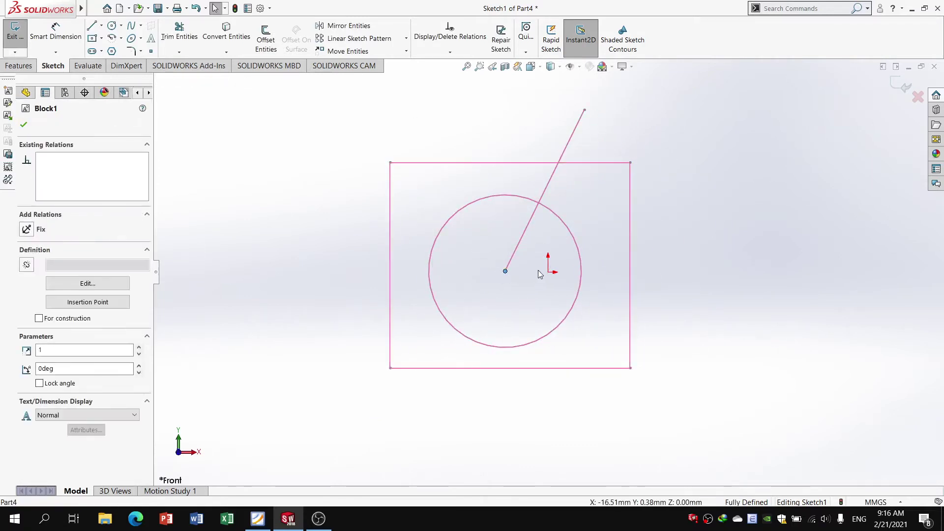
left_click(548, 272, "ctrl")
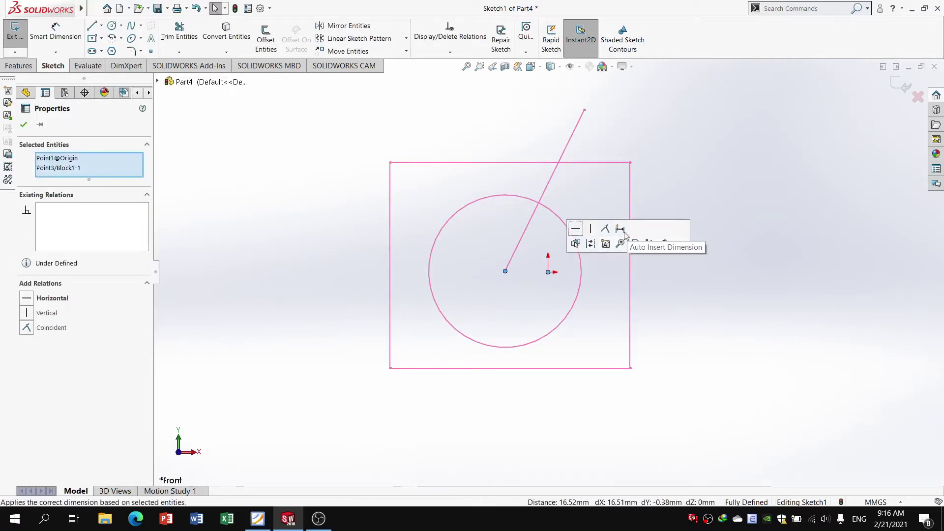
left_click(606, 230)
left_click(688, 152)
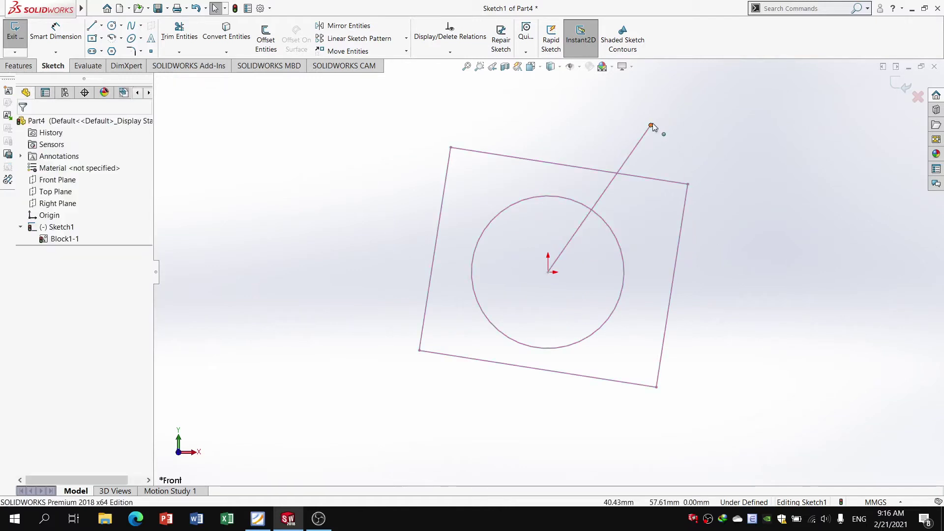
Step: Rotate the block about the origin to an angle of about 9 degrees
left_click_drag(676, 249, 595, 120)
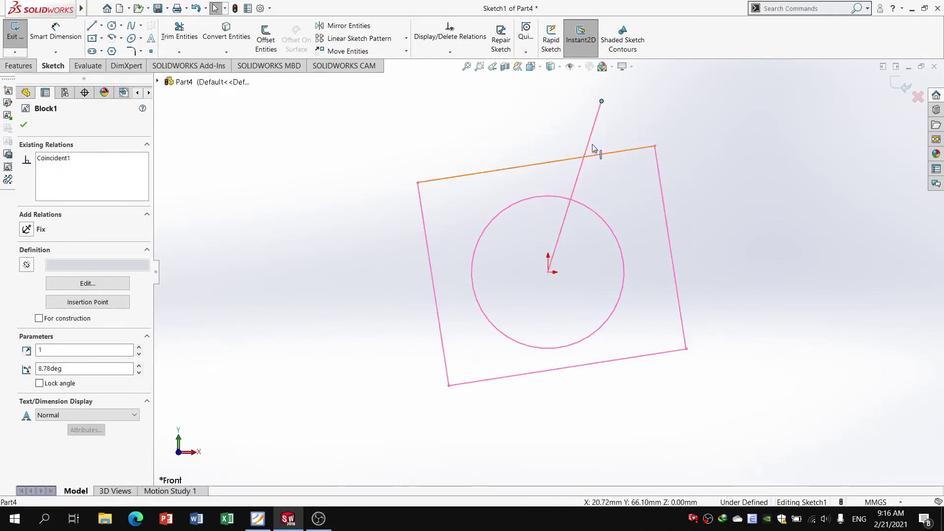
key("Escape")
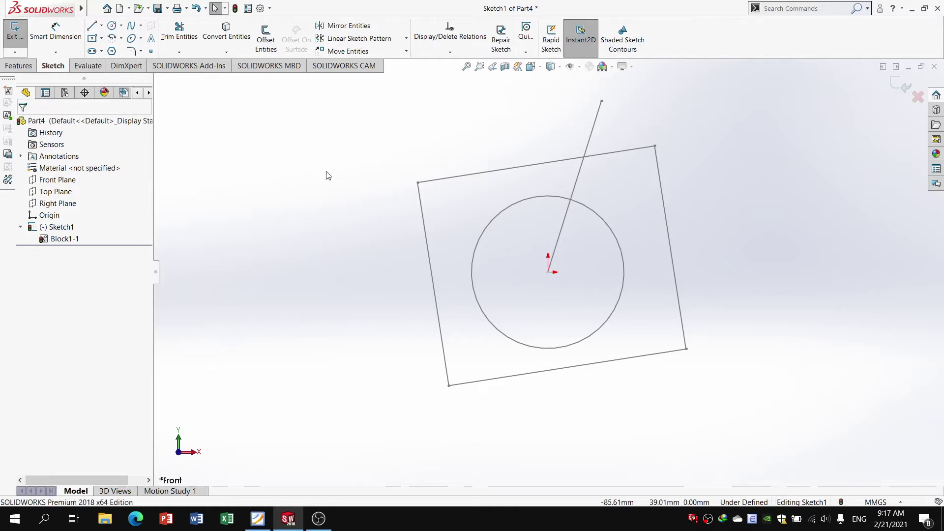
left_click(489, 179)
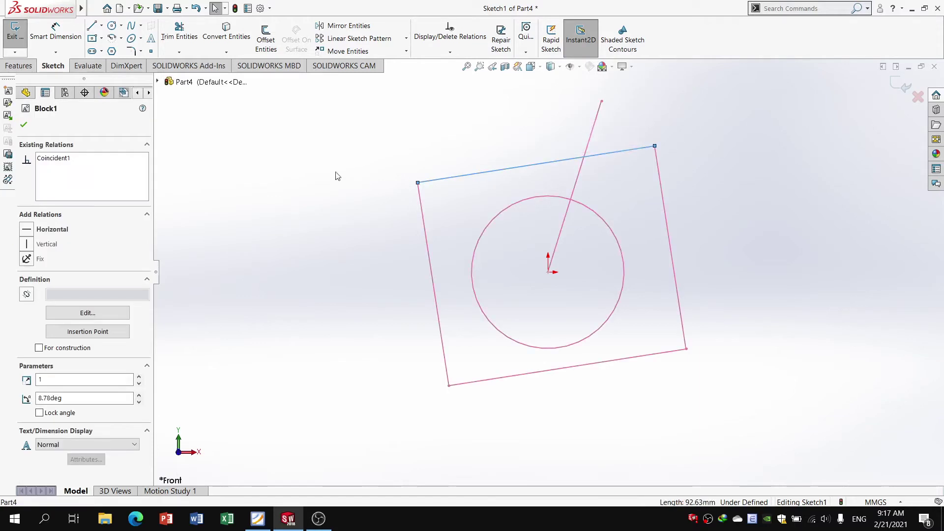
left_click(282, 218)
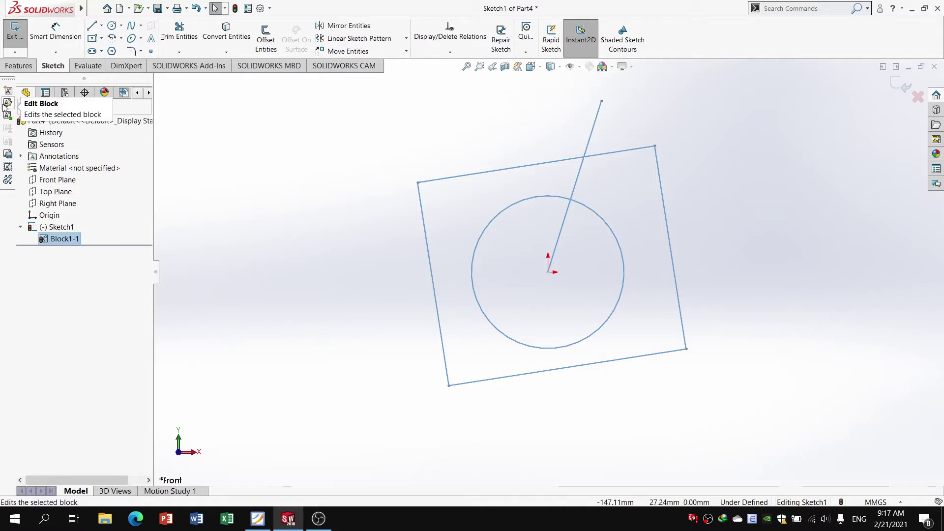
Step: Edit the block, swing the slanted line's free end beyond the rectangle's upper-left part, and leave block editing
left_click(7, 103)
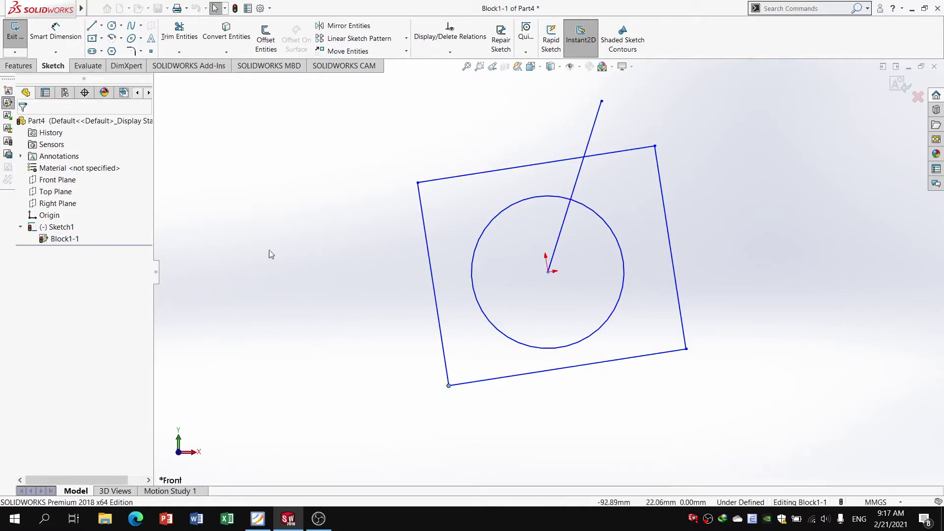
left_click_drag(602, 102, 430, 124)
left_click(644, 162)
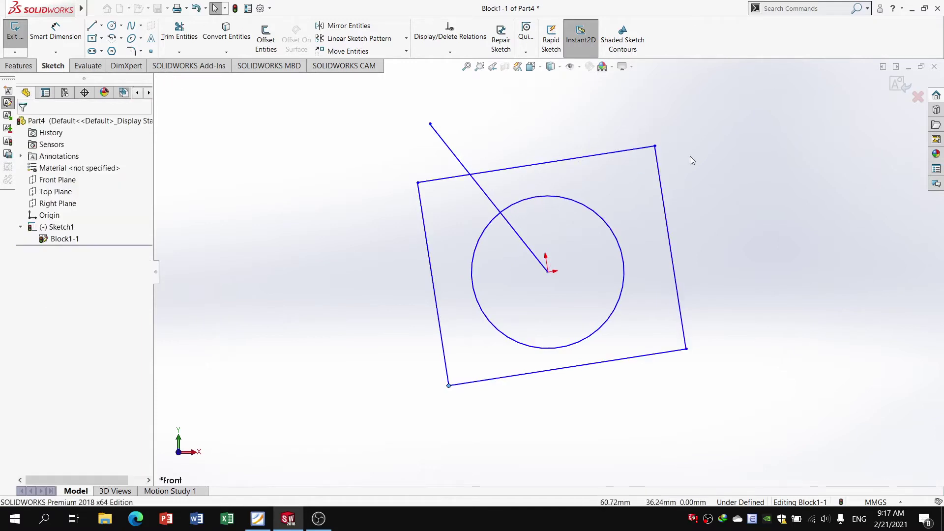
left_click(899, 86)
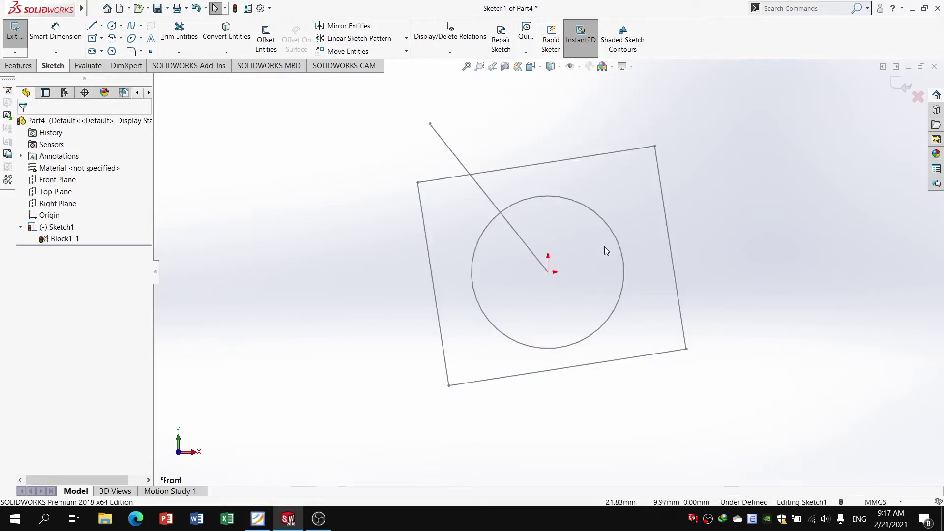
Step: Rotate the block about the origin until its rectangle is roughly level
left_click_drag(432, 123, 459, 121)
left_click(634, 156)
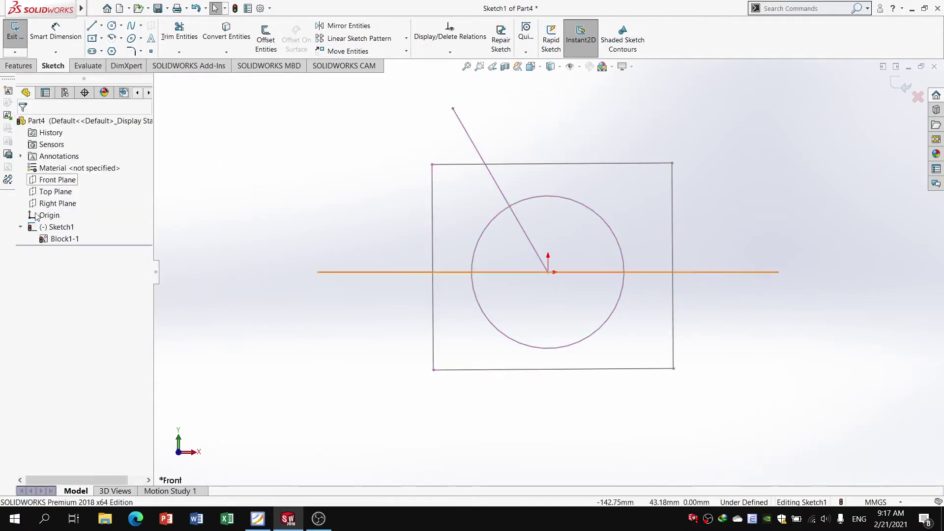
left_click(65, 239)
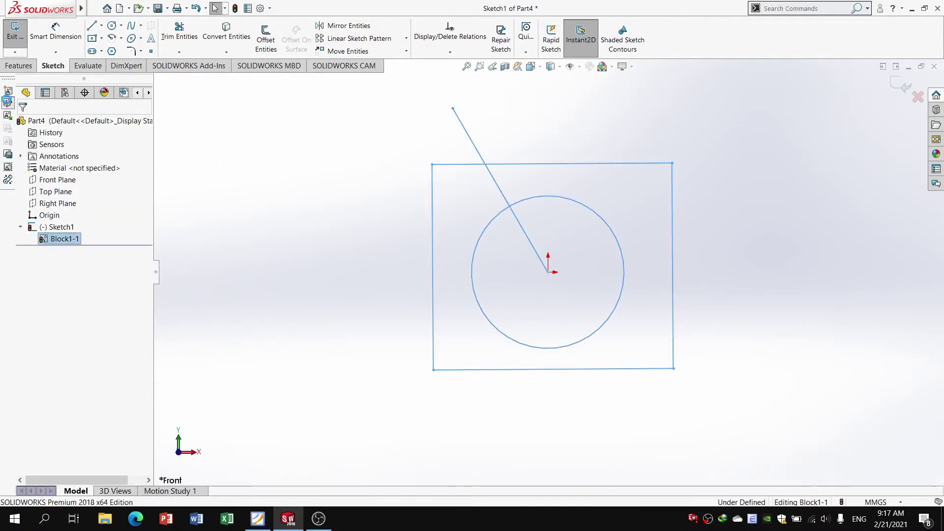
left_click(7, 103)
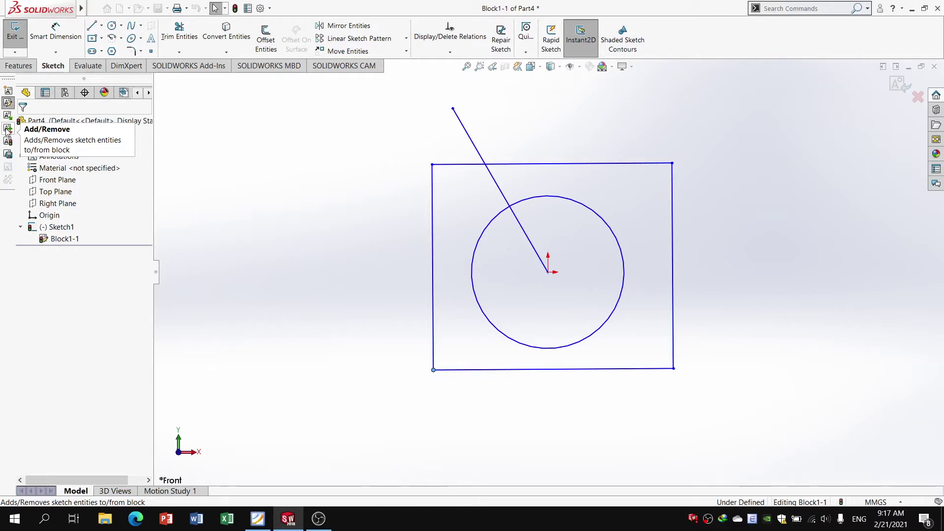
right_click_drag(857, 191, 702, 184)
left_click(739, 107)
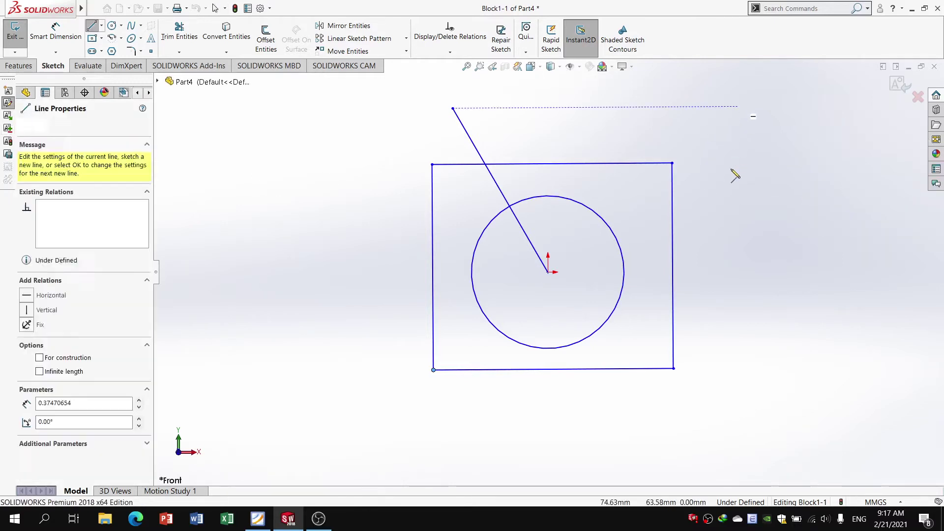
key("Escape")
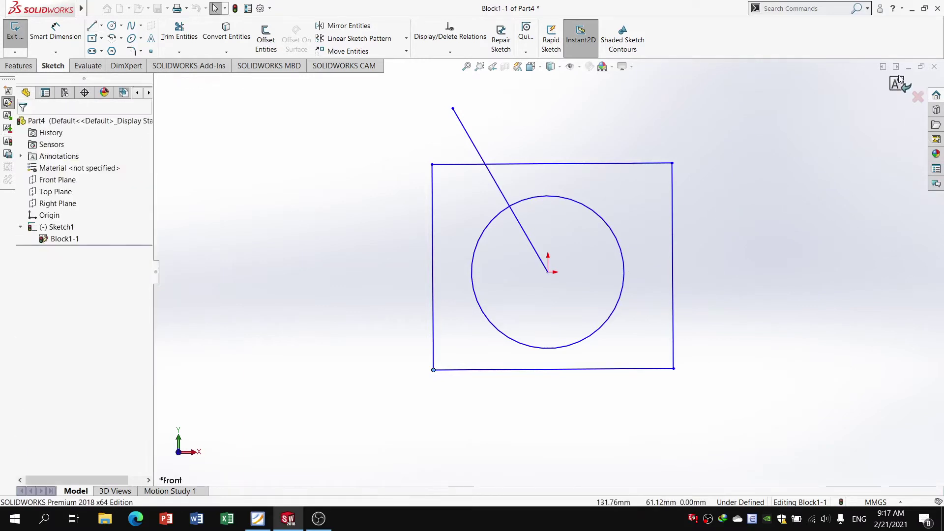
Step: Outside the block, sketch a separate steep line to the right of the rectangle
right_click_drag(854, 154, 694, 120)
left_click(733, 111)
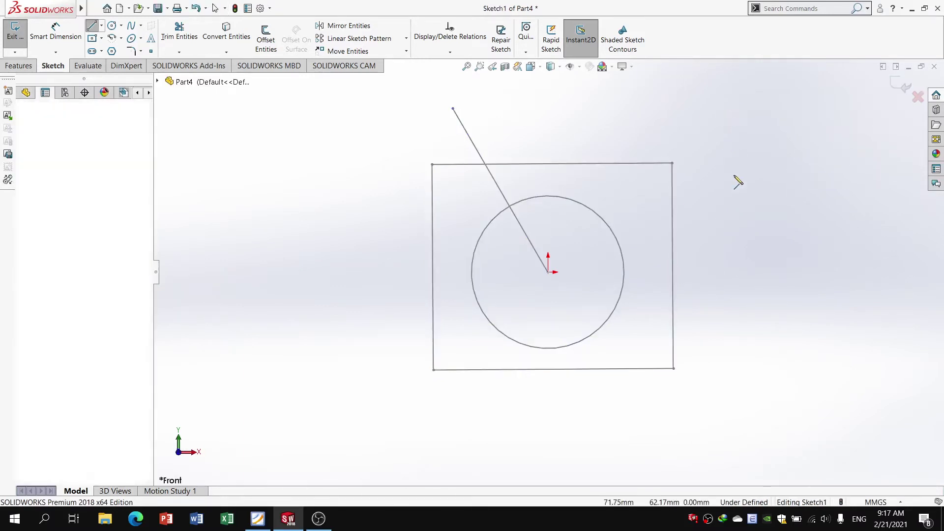
left_click(706, 256)
key("Escape")
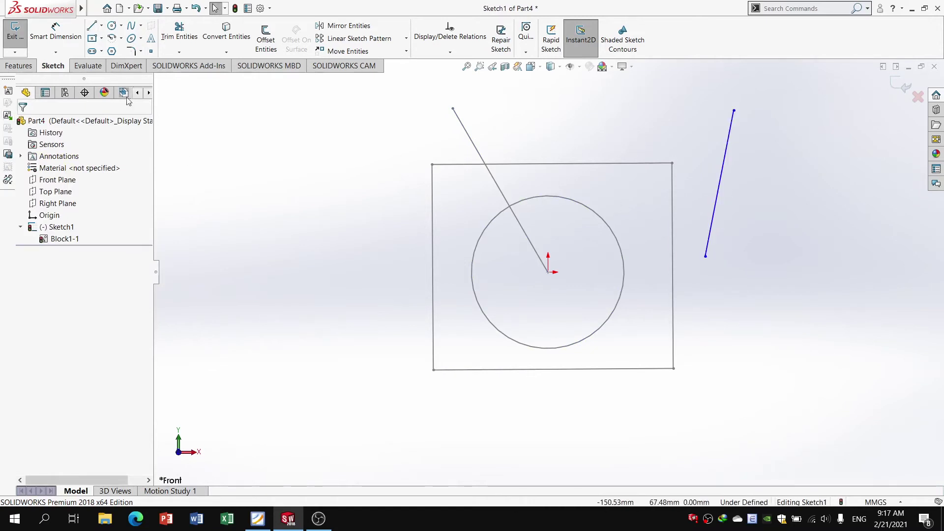
Step: Edit the block's entities, adding the separate line beside the rectangle and removing the slanted line that starts at the origin
left_click(49, 243)
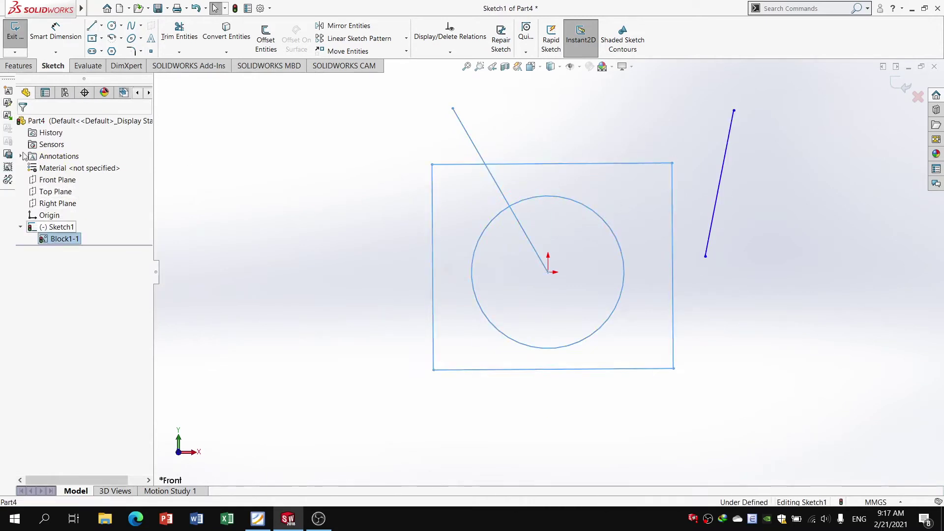
left_click(8, 102)
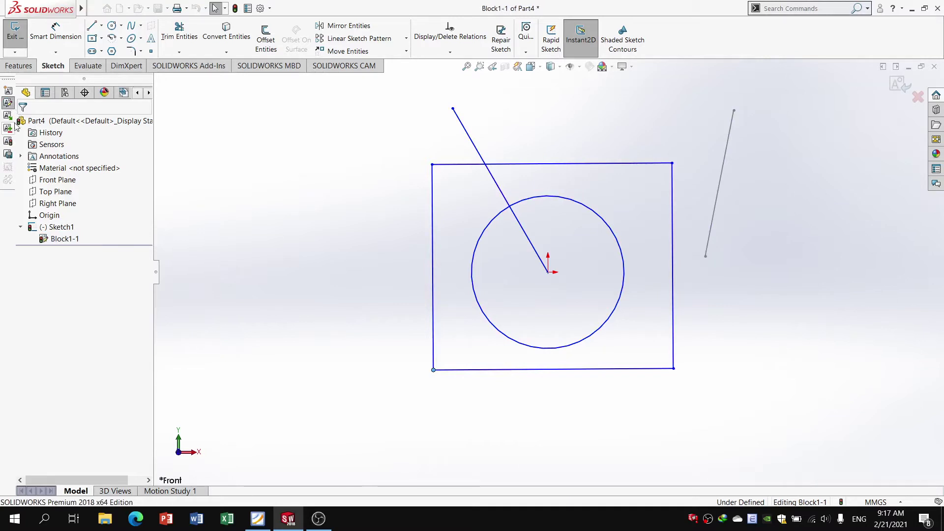
left_click(7, 128)
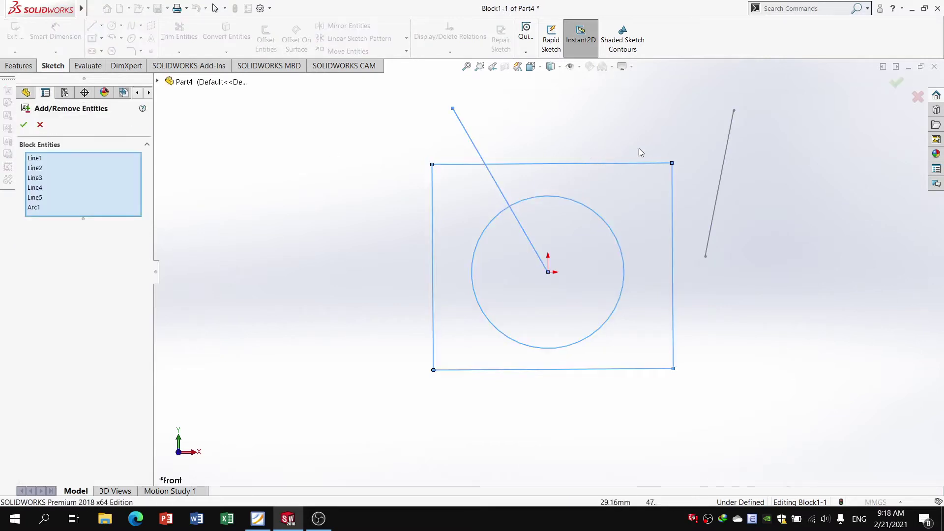
left_click(728, 147)
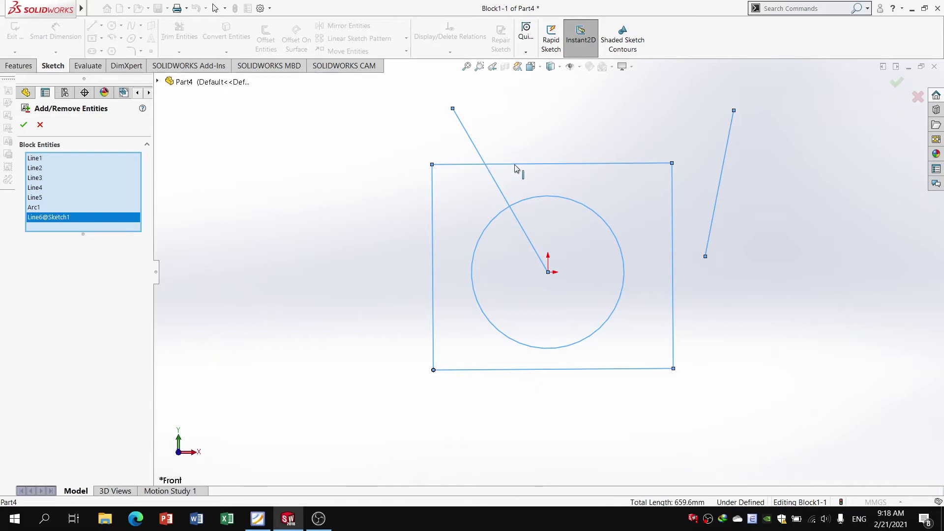
left_click(475, 151)
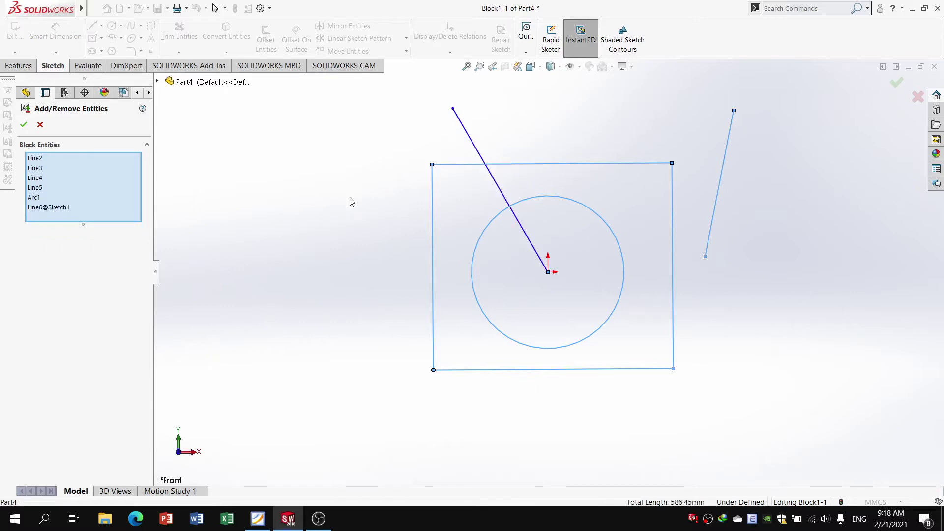
left_click(23, 125)
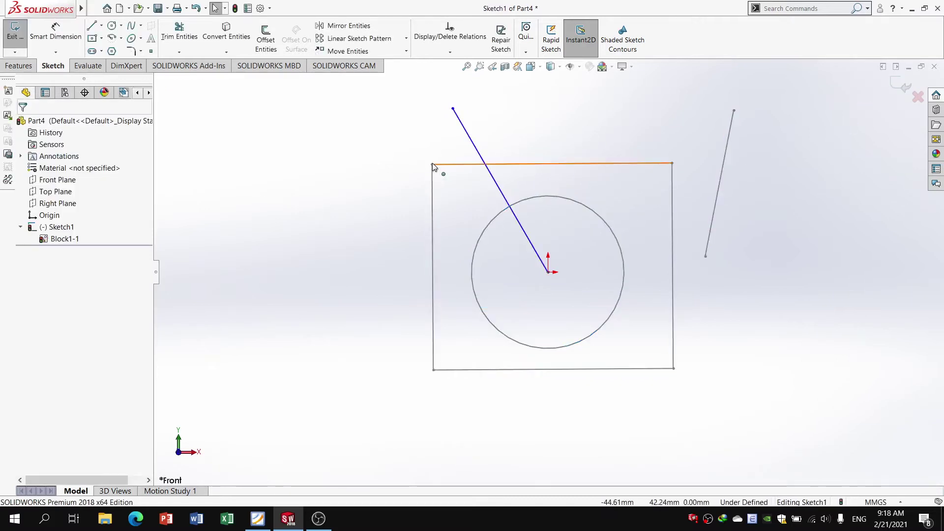
Step: Move the block slightly left and down so its circle's centre is off the origin
left_click_drag(433, 165, 388, 169)
left_click(733, 327)
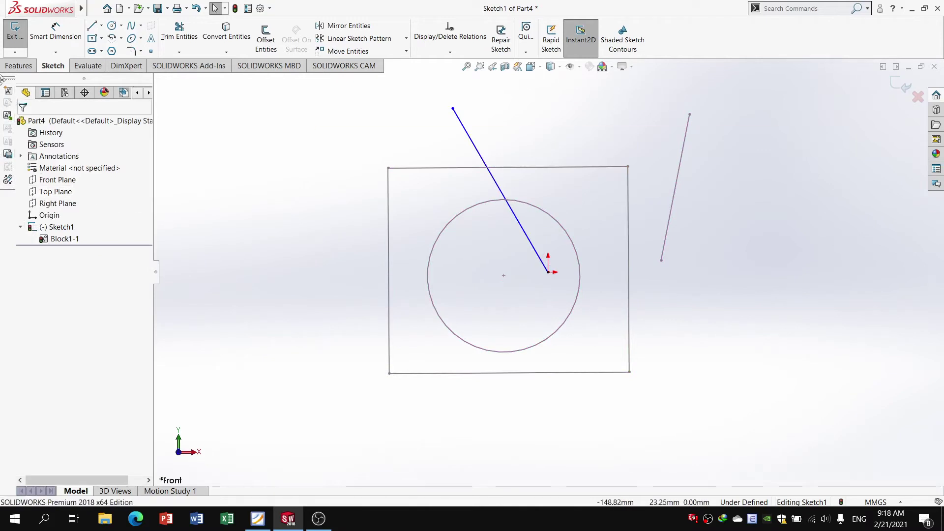
Step: Save Block1-1 to the Desktop as a SOLIDWORKS block file named a
left_click(8, 158)
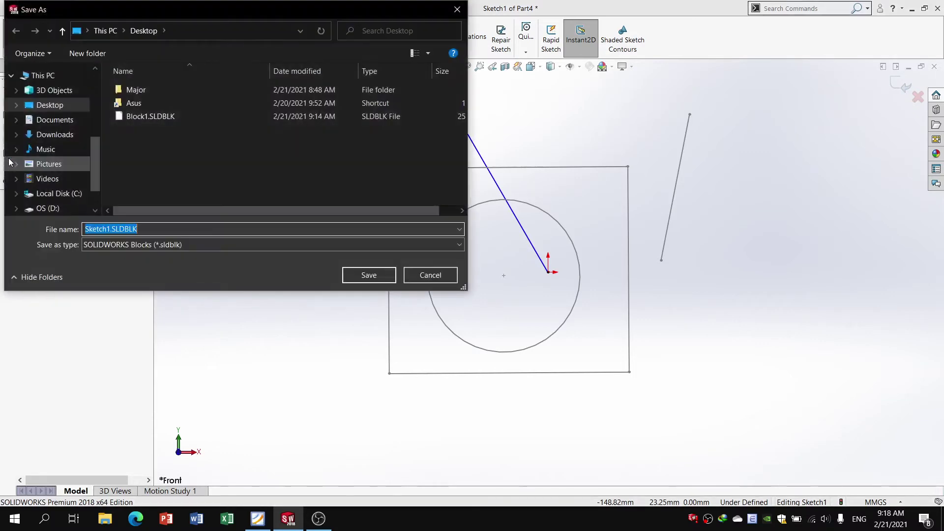
left_click(458, 10)
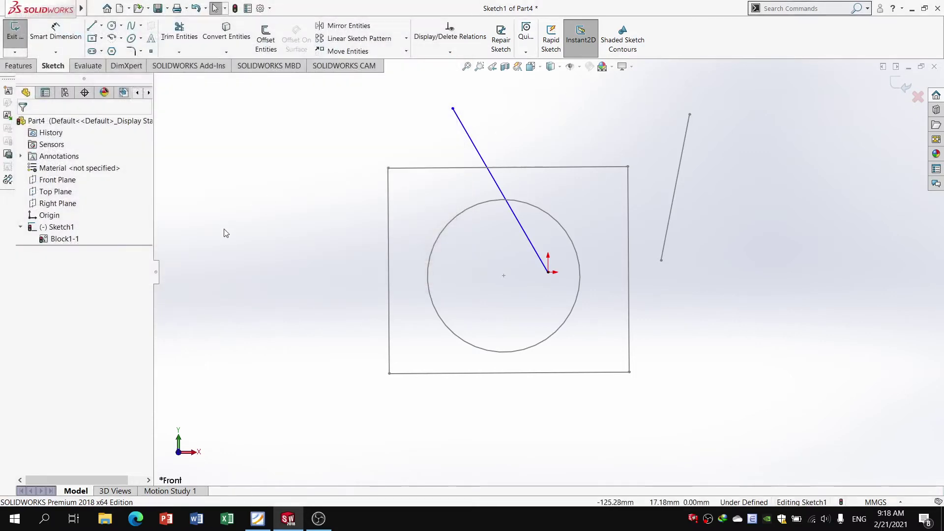
left_click(63, 238)
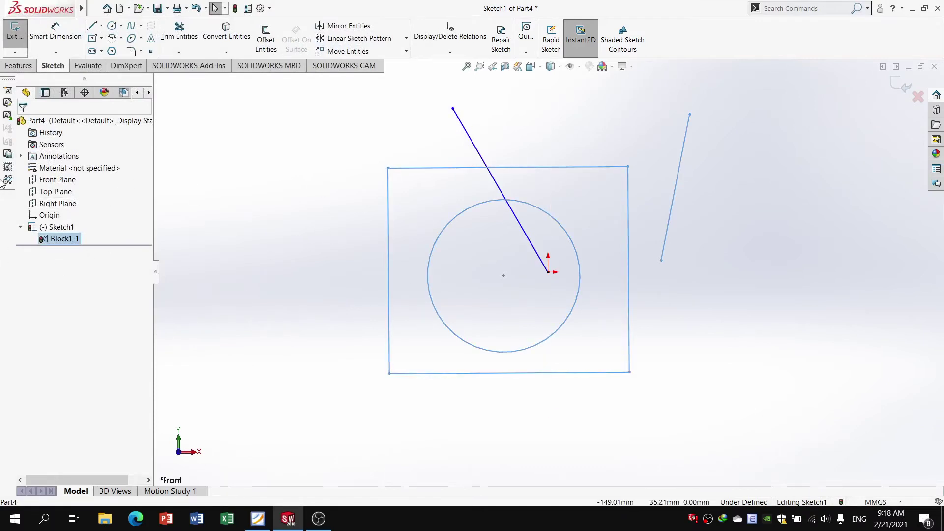
left_click(8, 154)
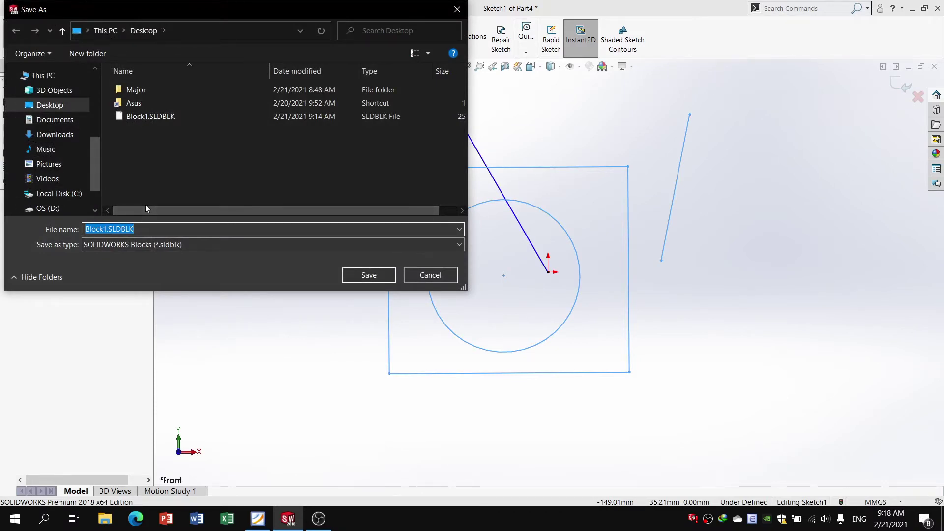
type("a")
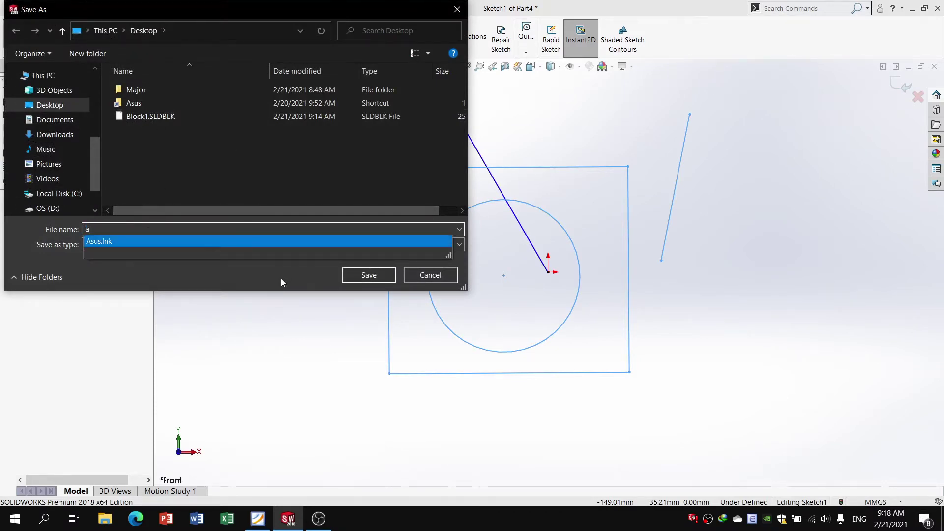
left_click(368, 276)
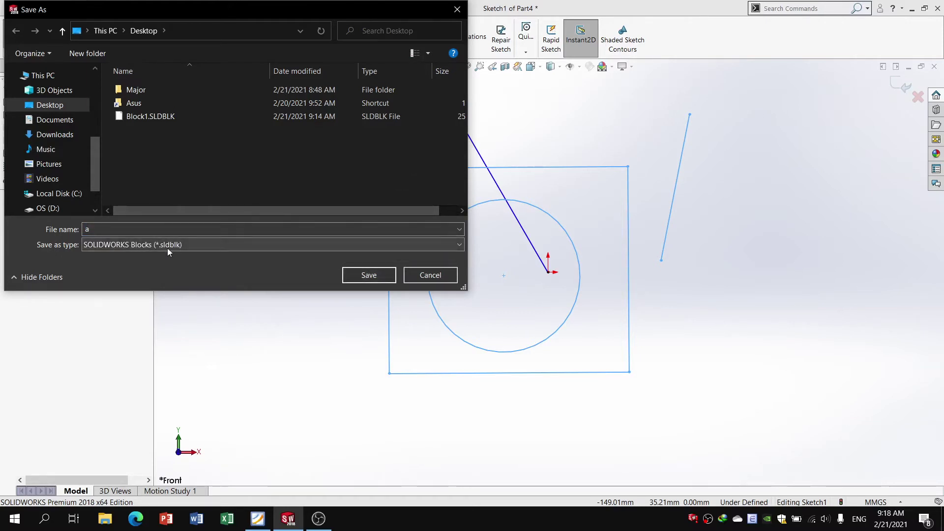
left_click(370, 276)
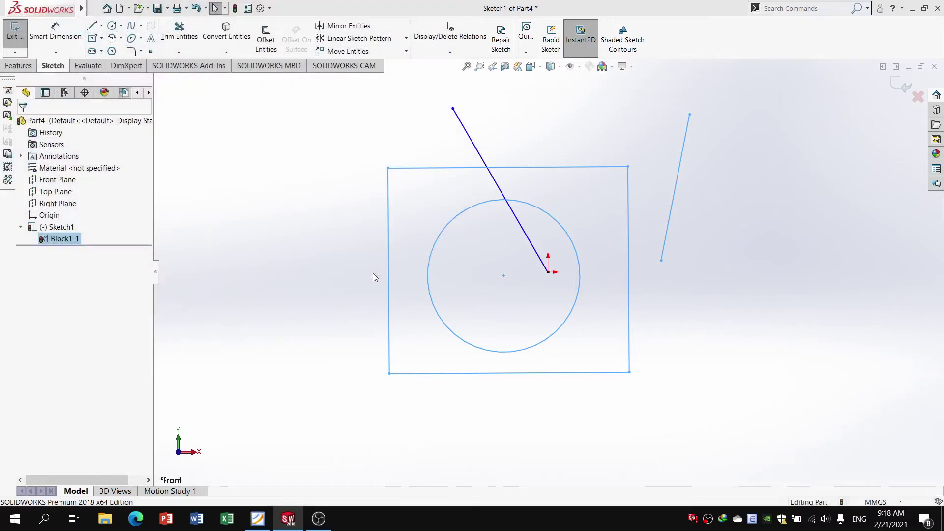
Step: Check the Windows desktop for the saved block file, return to SOLIDWORKS and clear the block selection
left_click(912, 9)
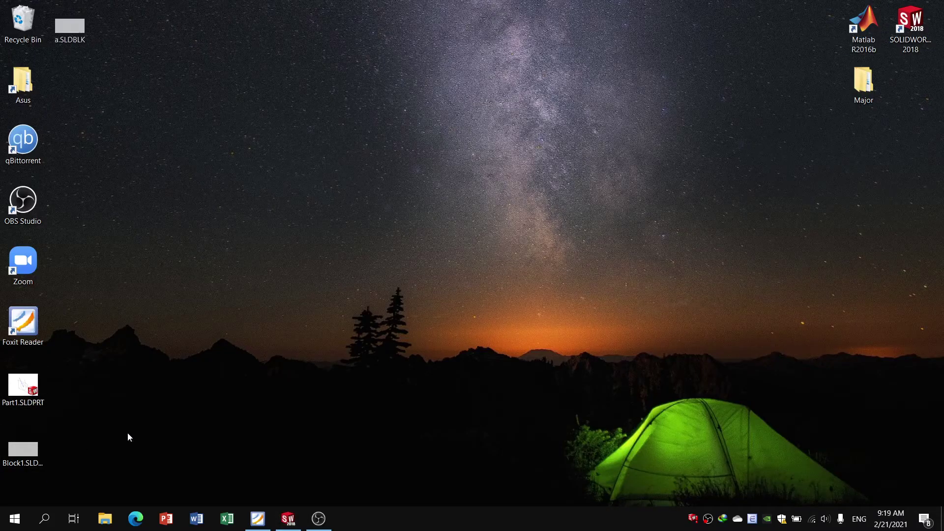
left_click_drag(139, 1, 123, 57)
left_click(288, 518)
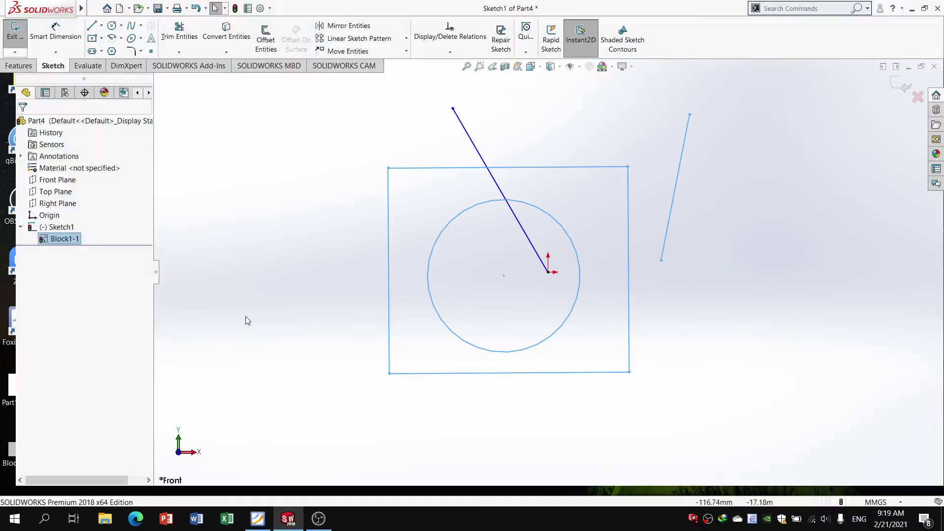
left_click(329, 248)
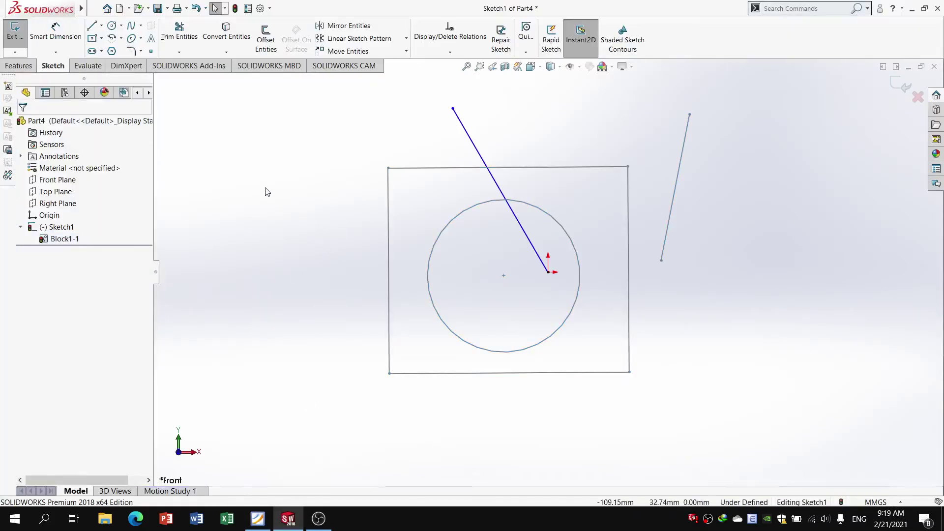
Step: Start inserting a block and load a.SLDBLK from the Desktop into the open blocks
left_click(7, 113)
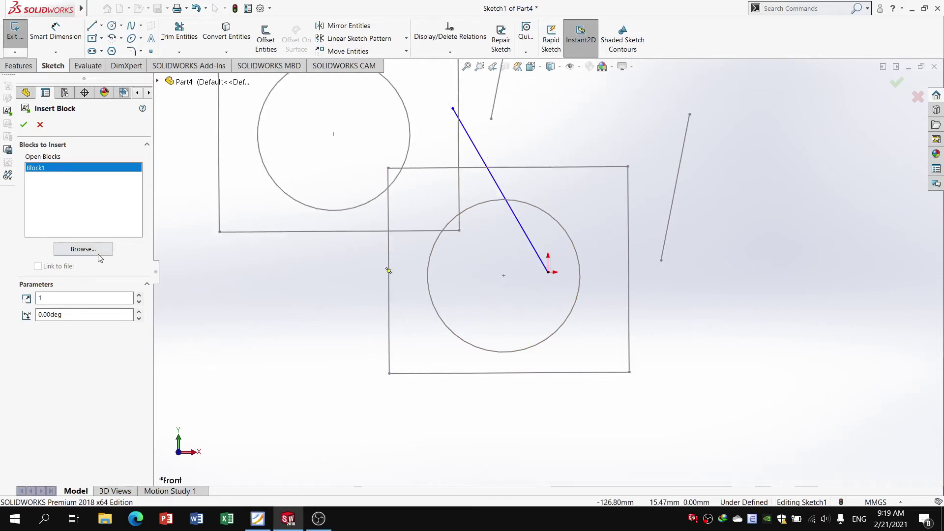
left_click(83, 249)
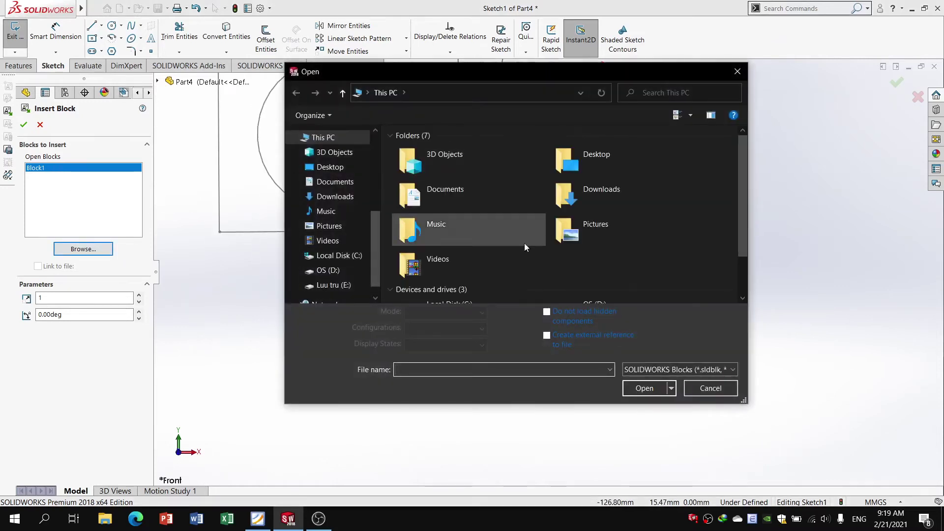
scroll(522, 246, "down", 2)
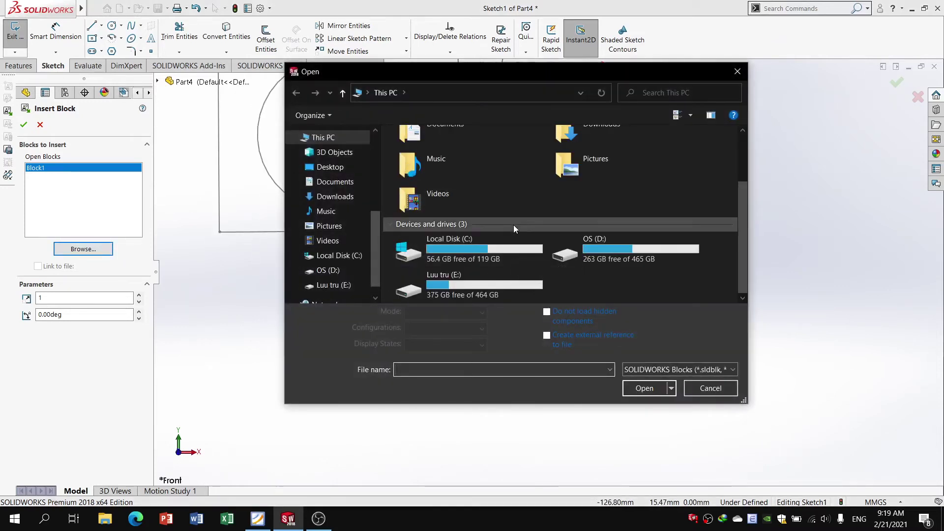
left_click(329, 168)
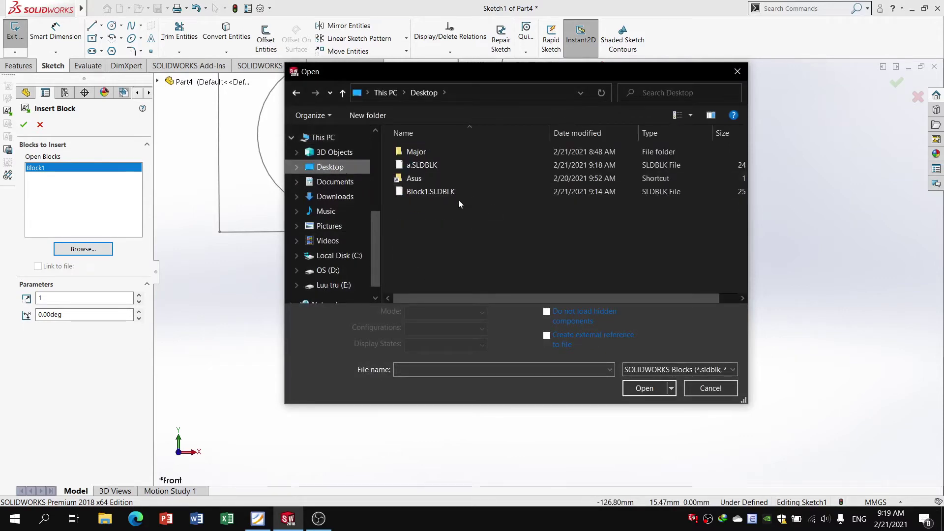
left_click(447, 164)
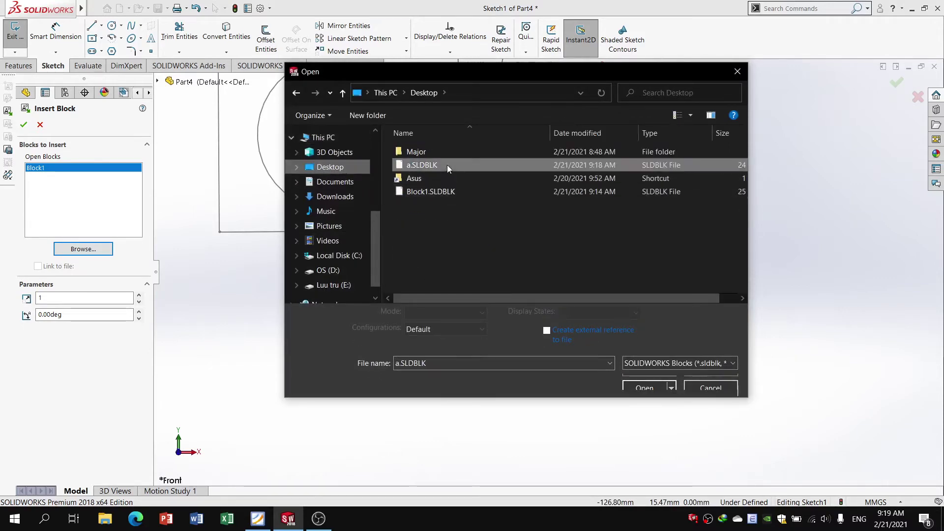
left_click(641, 382)
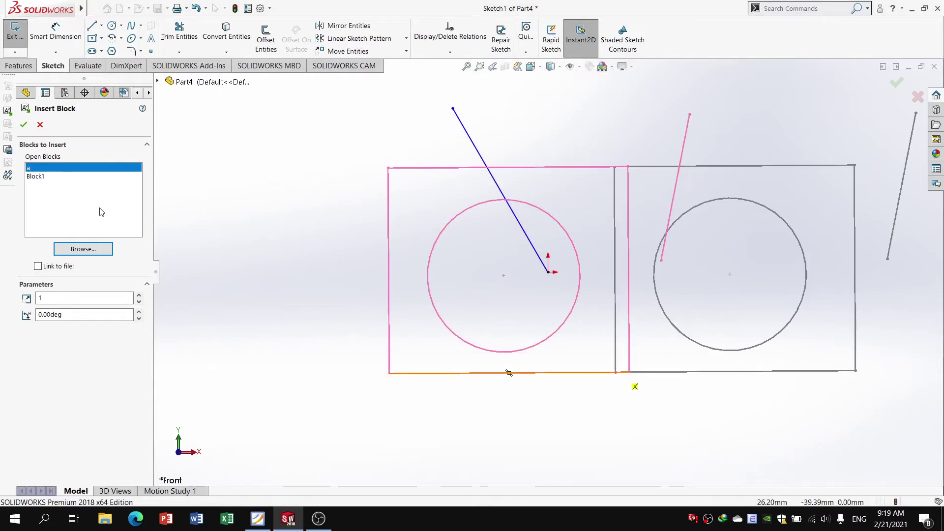
Step: Place one instance of Block1 to the right of the existing block at scale 1 and 0°, and finish inserting
left_click(62, 177)
left_click(76, 169)
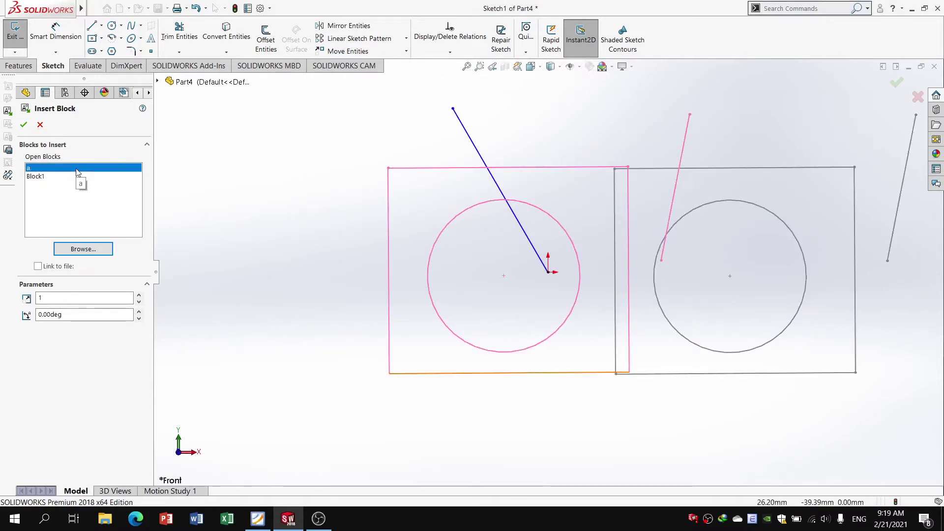
left_click(80, 176)
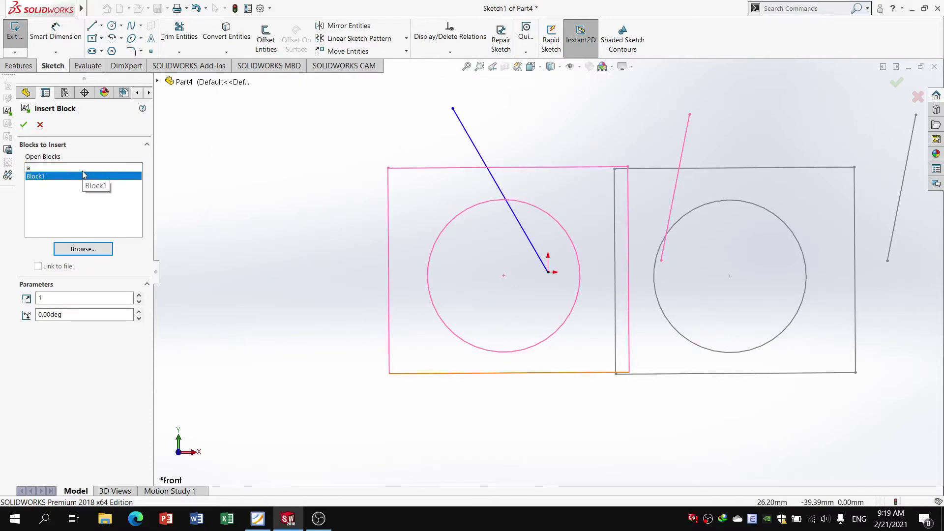
left_click(83, 170)
left_click(83, 176)
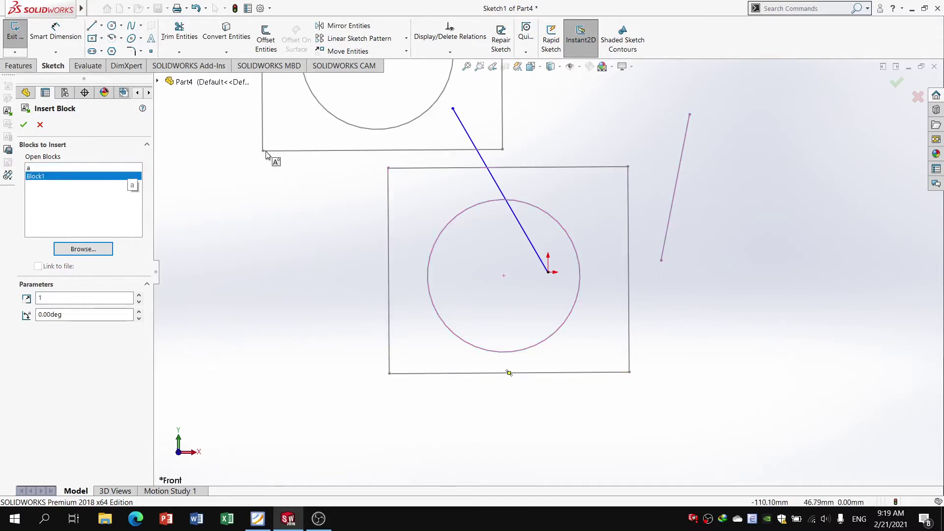
left_click(743, 363)
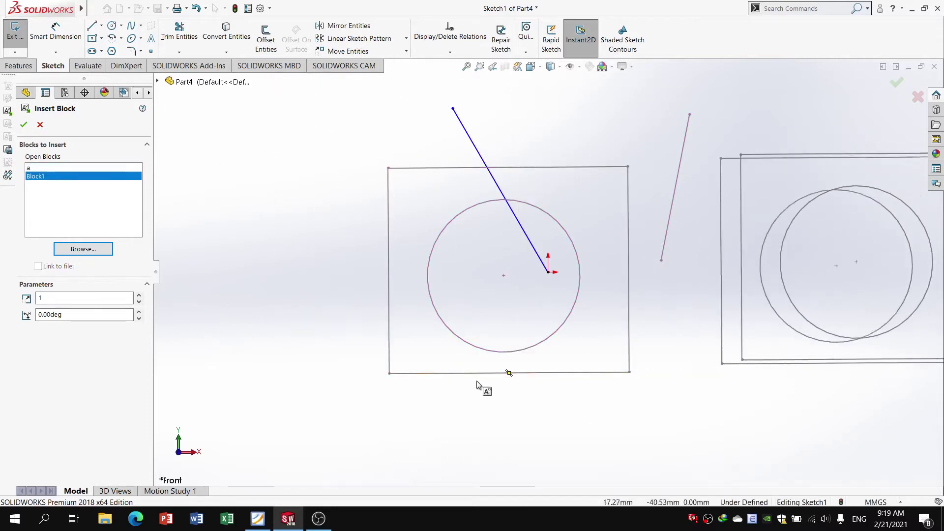
left_click(41, 125)
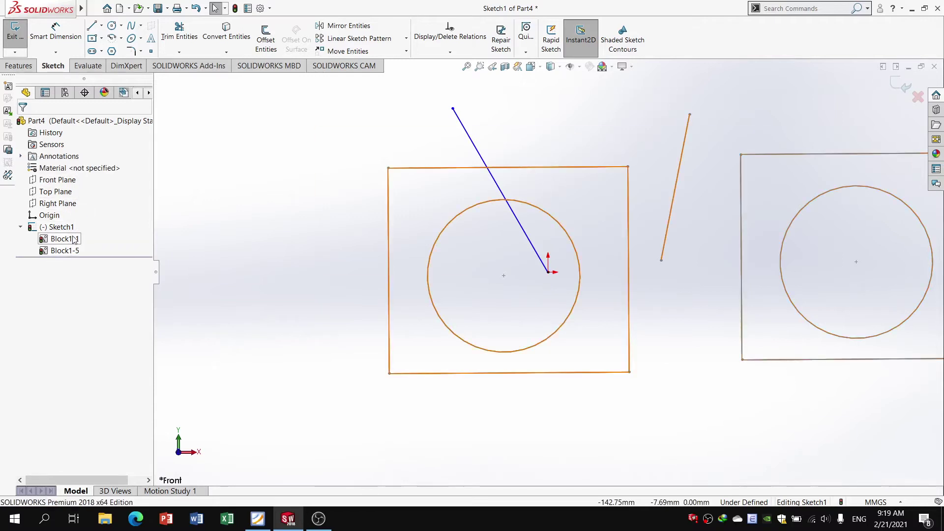
Step: Explode the newly inserted block instance into individual sketch entities
left_click(61, 251)
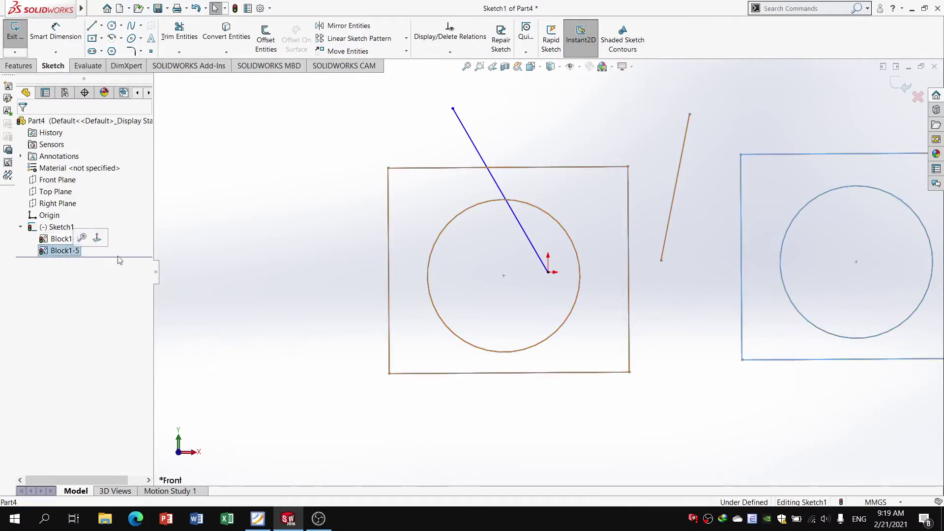
scroll(889, 267, "down", 3)
scroll(875, 279, "up", 1)
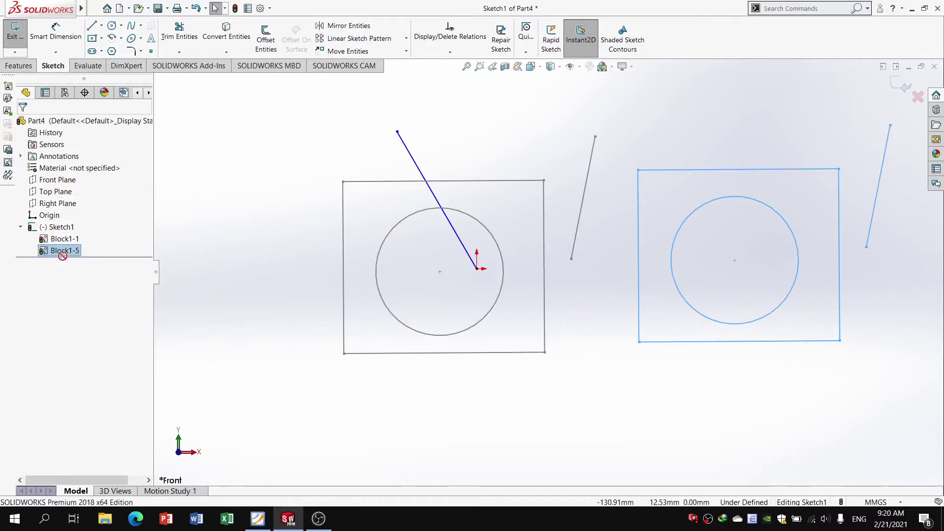
left_click(9, 164)
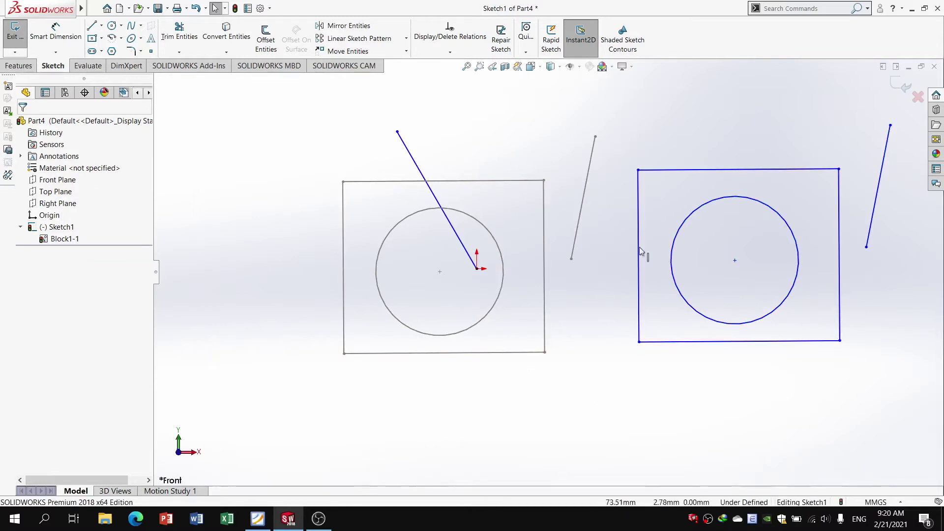
Step: Pull the exploded rectangle's upper-left corner upward and enlarge its circle to about 61.5 mm diameter
left_click_drag(638, 170, 645, 147)
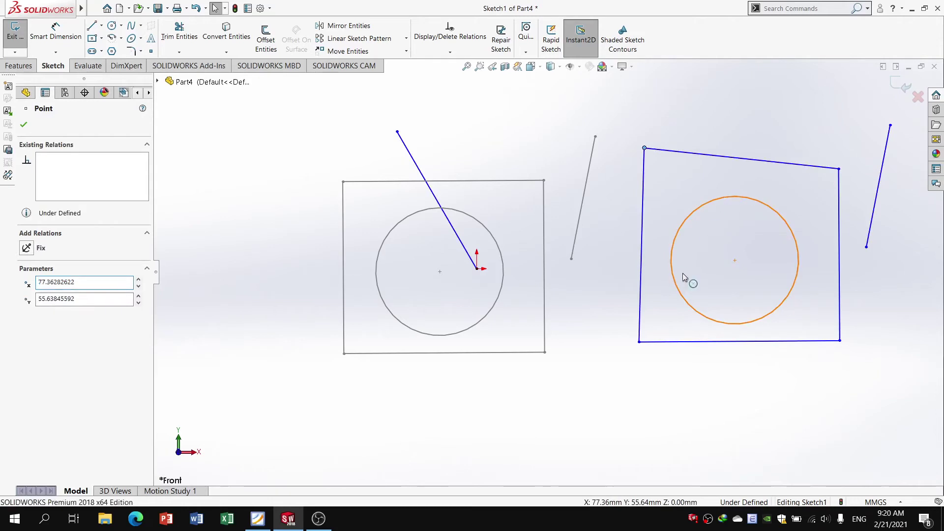
left_click_drag(730, 197, 688, 210)
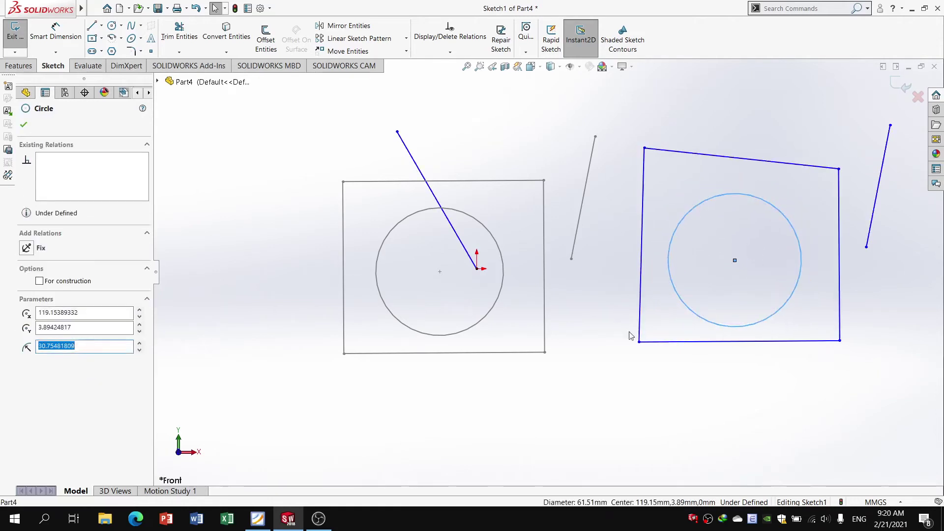
left_click(554, 377)
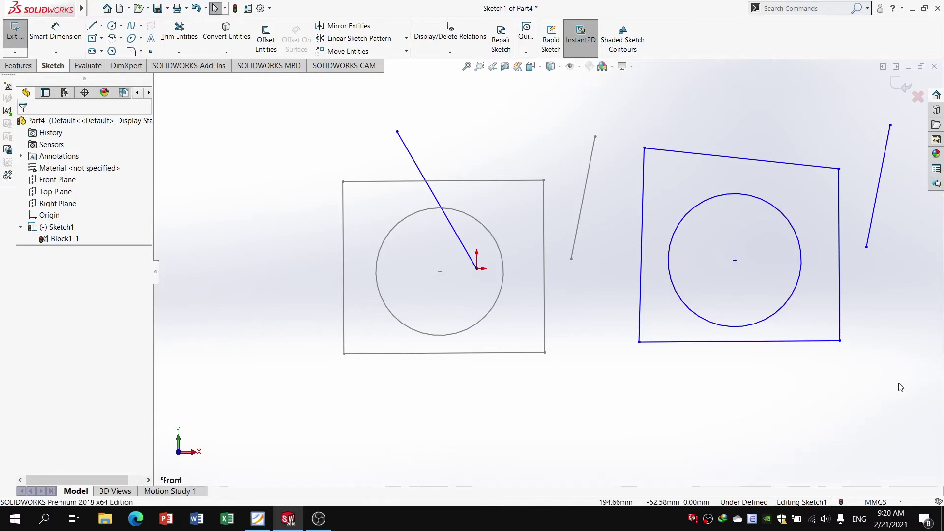
Step: Delete all blocks and loose entities from the sketch
left_click_drag(898, 383, 297, 118)
key("Delete")
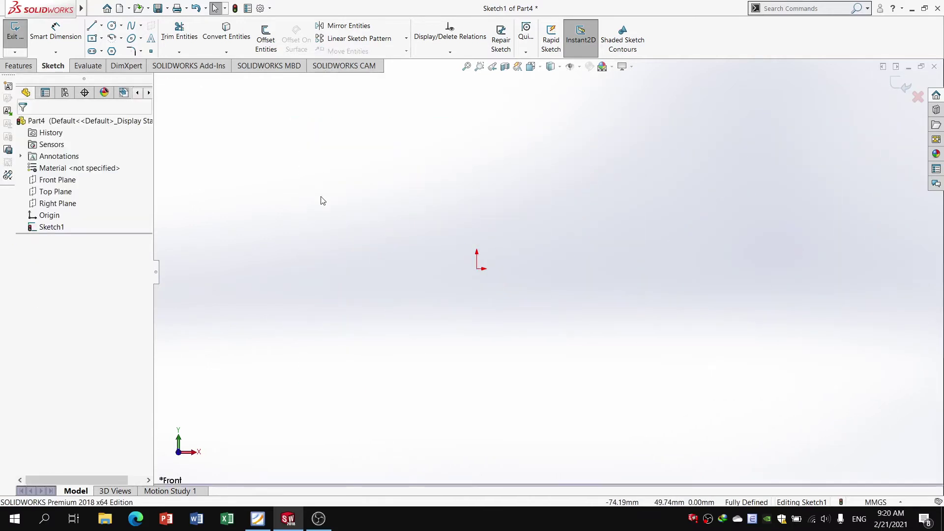
Step: Sketch a small circle centred on the origin and leave the Circle tool
key("c")
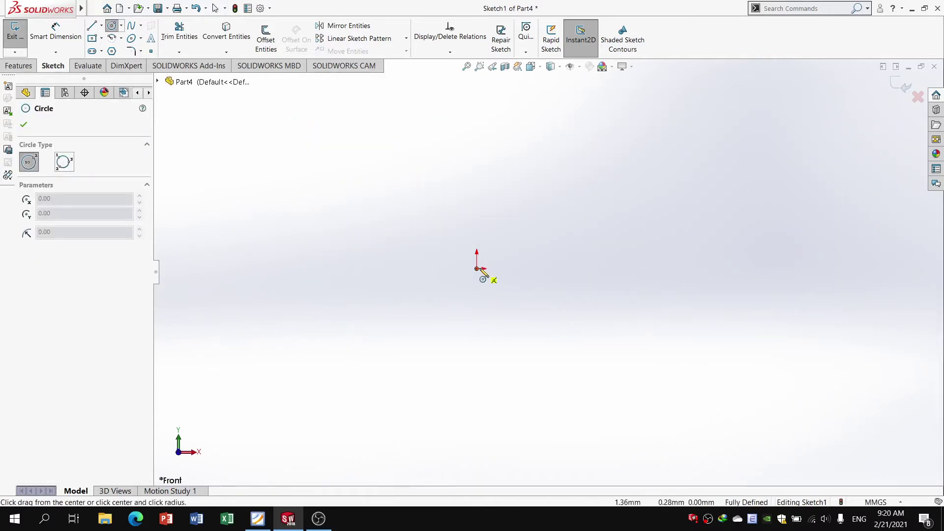
left_click(477, 269)
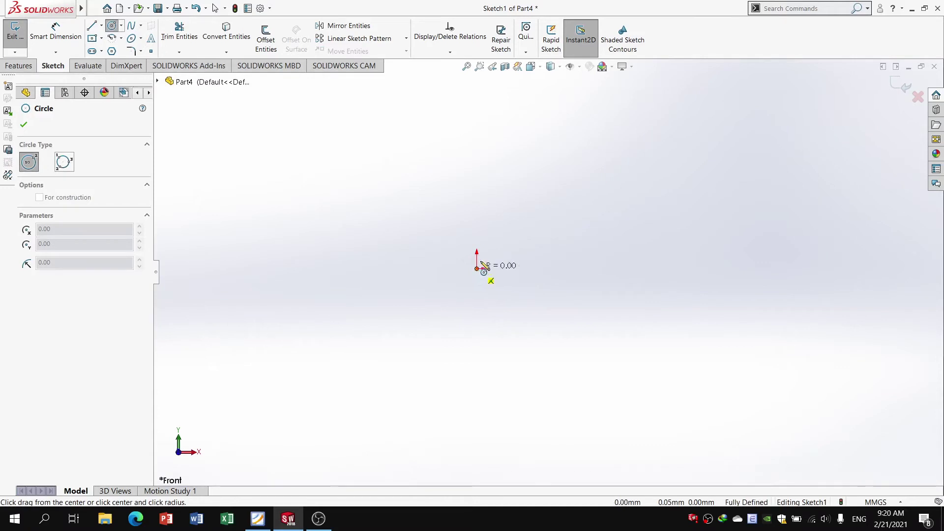
left_click(494, 231)
key("Escape")
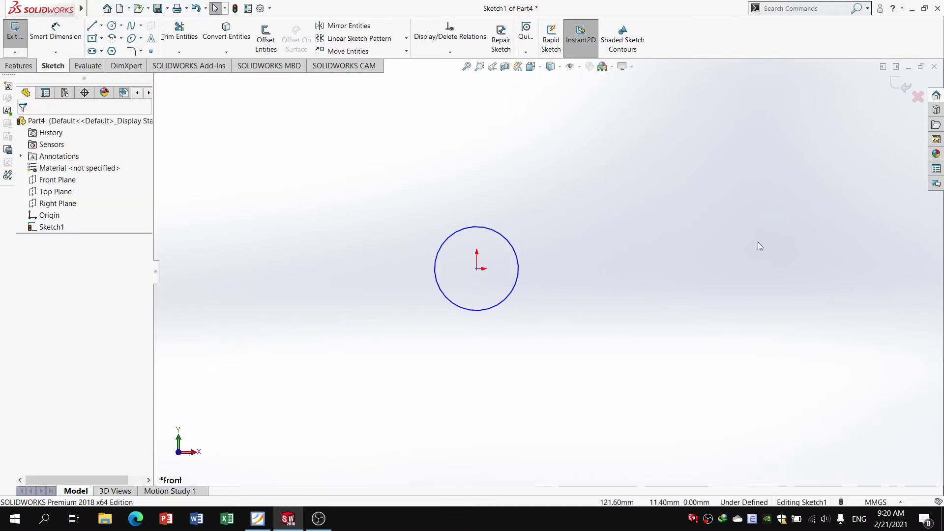
key("Return")
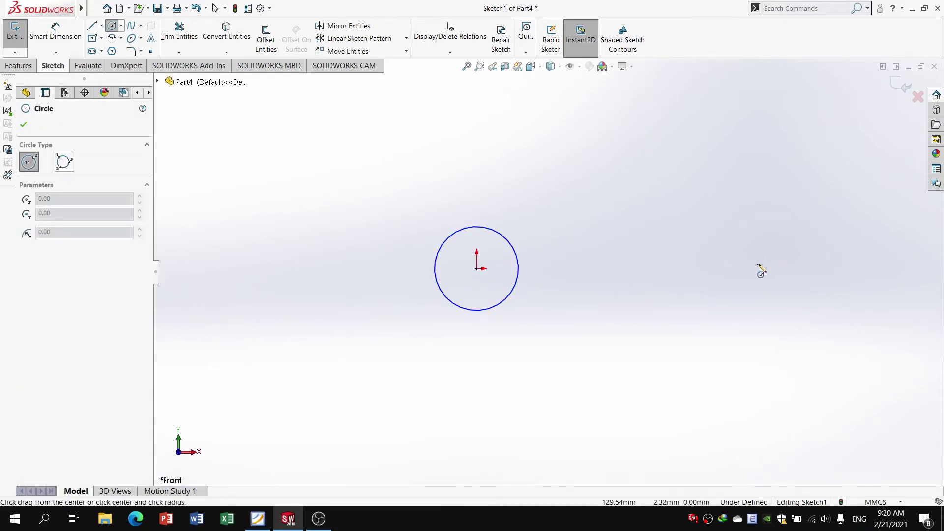
key("Escape")
Step: Sketch a slanted radial line from the origin to the upper-right part of the circle
right_click_drag(713, 213, 659, 230)
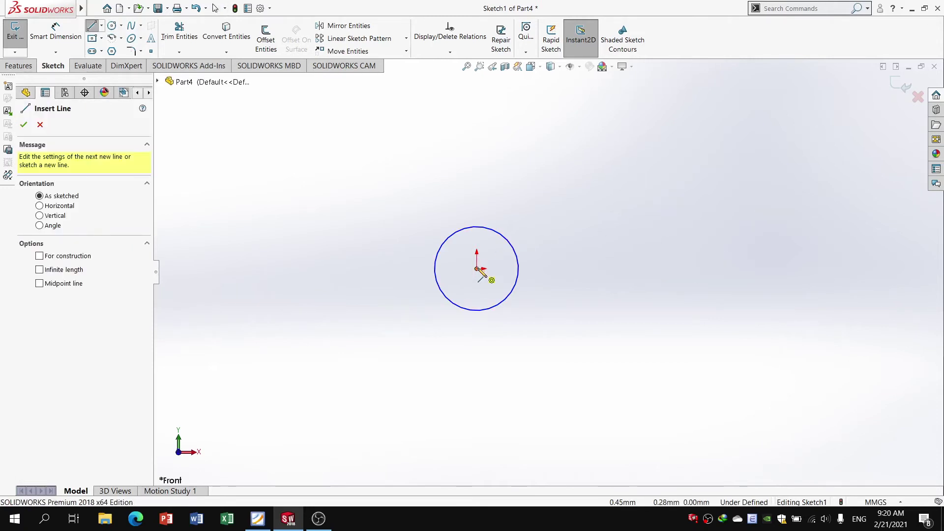
left_click(477, 269)
left_click(498, 233)
key("Escape")
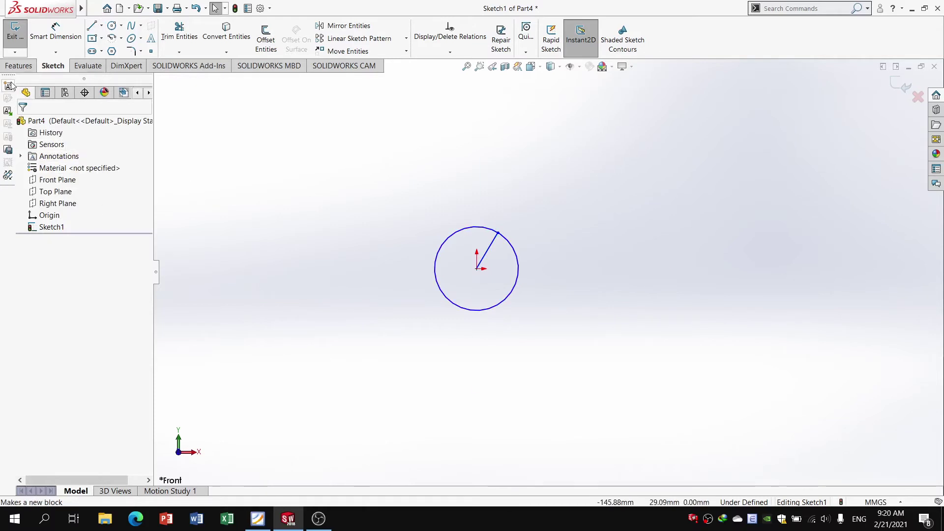
Step: Make a block from the circle and radial line at the origin
left_click_drag(393, 343, 574, 177)
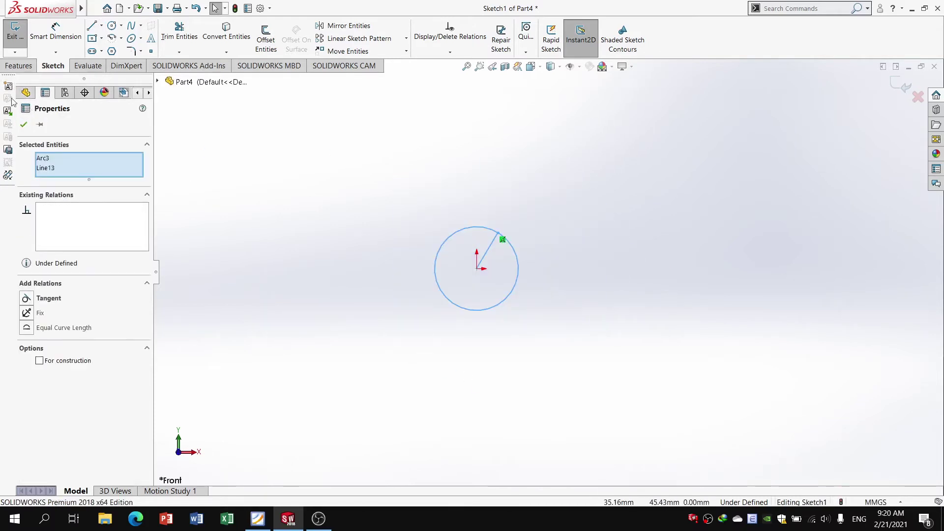
left_click(742, 348)
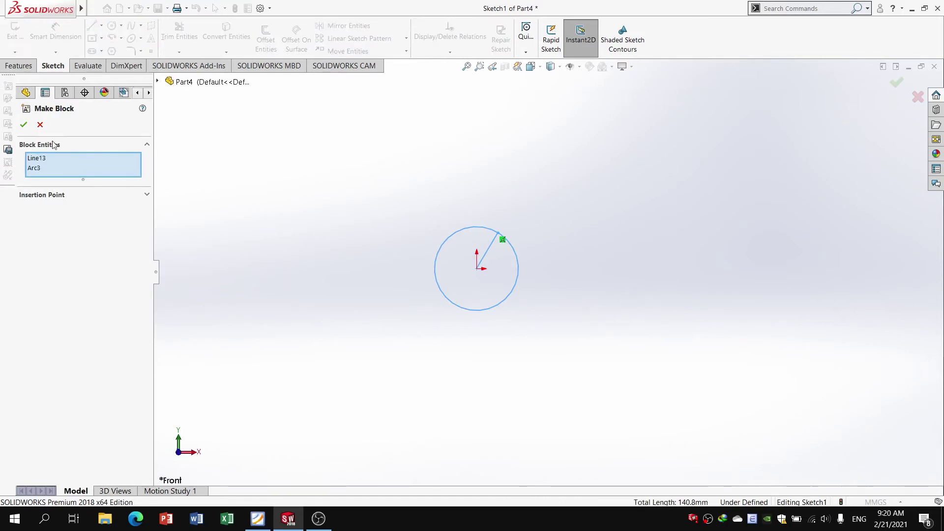
left_click(23, 124)
Step: Sketch a second circle to the right of the block, with a radial line about 17.7 mm long to its upper-left part
key("c")
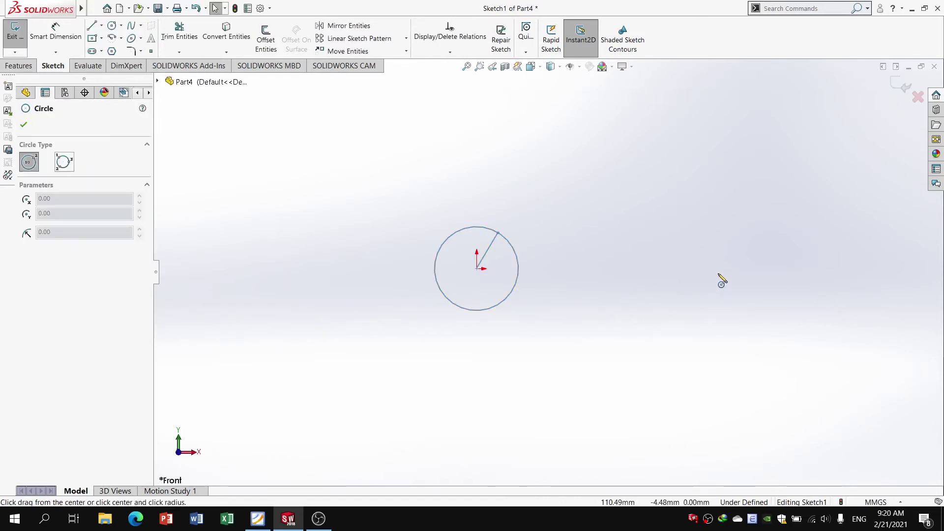
left_click(686, 262)
left_click(704, 237)
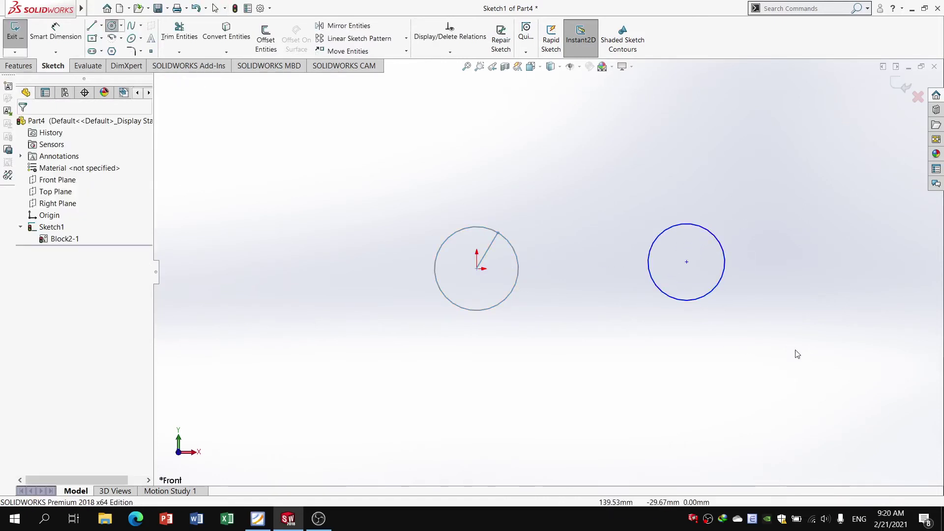
key("l")
left_click(686, 262)
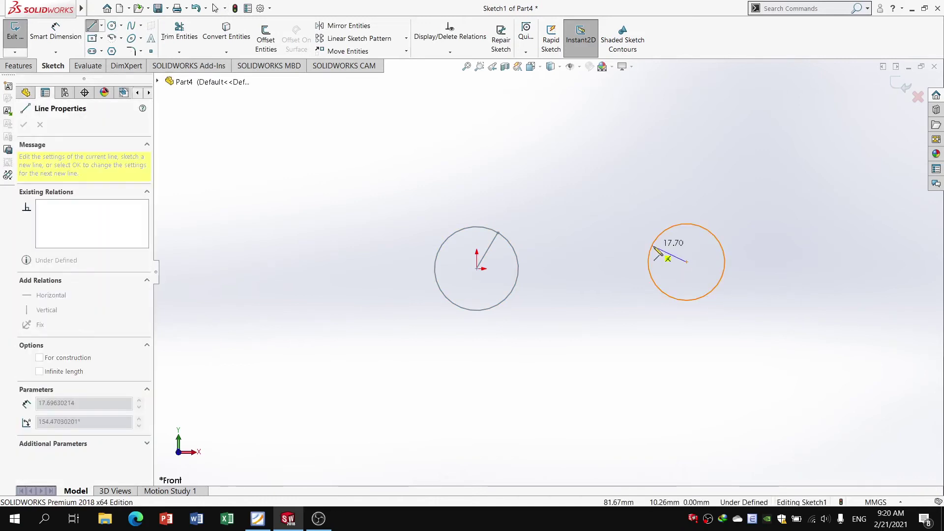
left_click(651, 245)
key("Escape")
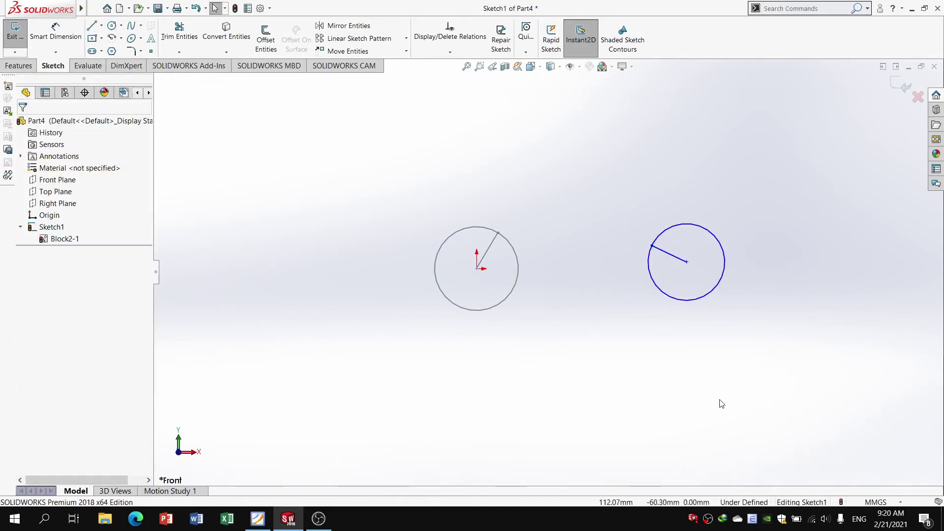
Step: Make a second block from the right-hand circle and its radial line
left_click_drag(753, 375, 639, 206)
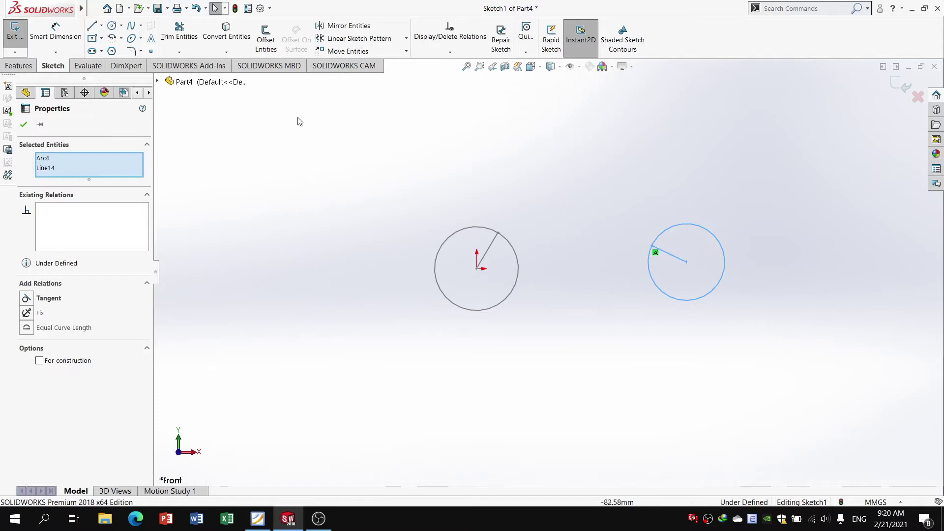
left_click(8, 86)
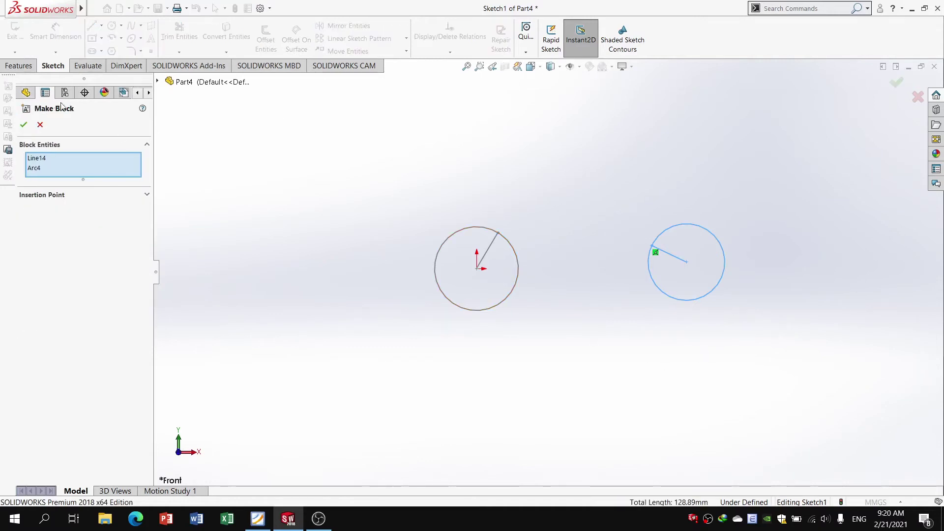
left_click(24, 125)
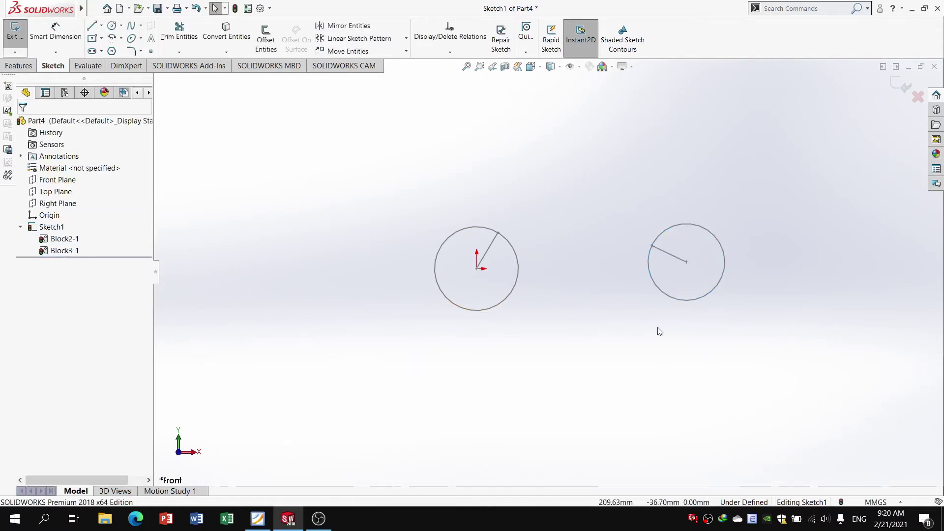
Step: Sketch a line about 97 mm long joining the centres of the two circle blocks
key("l")
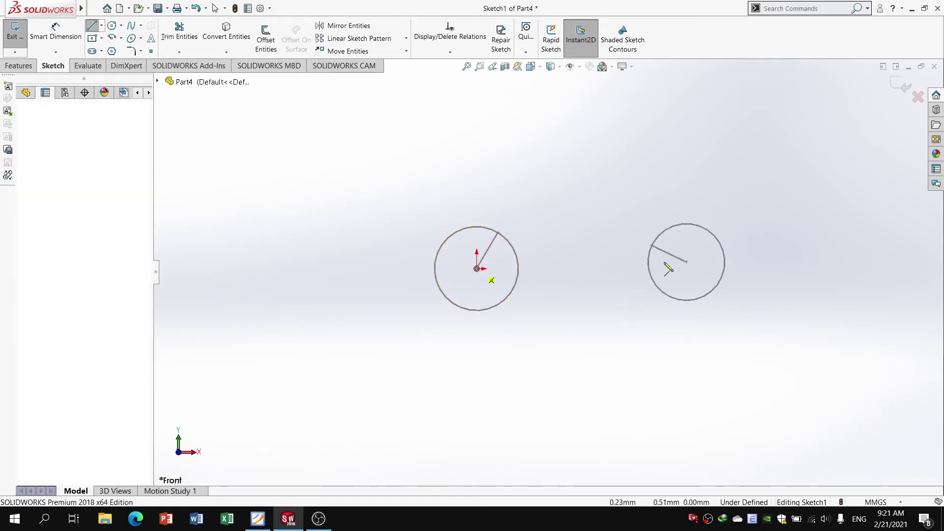
left_click(477, 268)
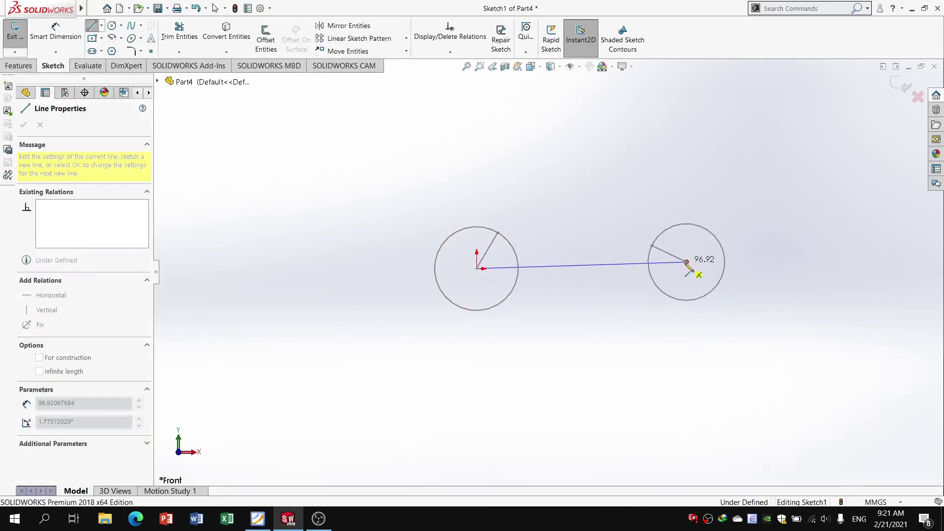
left_click(687, 262)
key("Escape")
Step: Add a horizontal relation to the line joining the two block centres
left_click(687, 264)
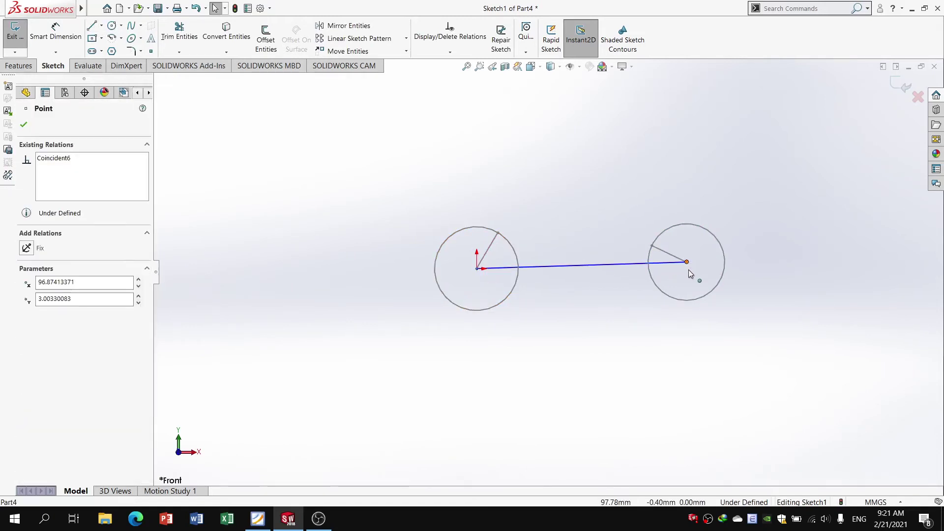
left_click(650, 263)
left_click(659, 221)
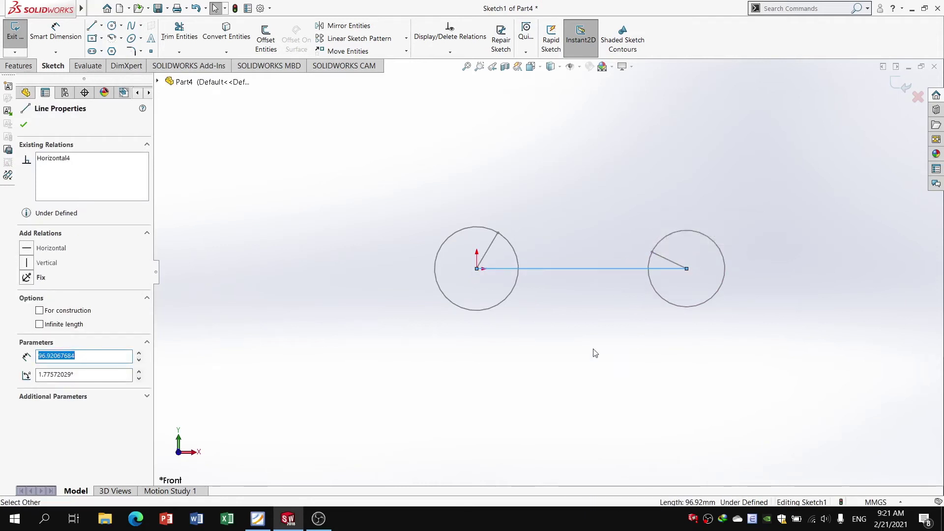
left_click(595, 352)
Step: Pull the left circle block by the rim end of its radial line to test how it moves
right_click_drag(607, 415, 600, 274)
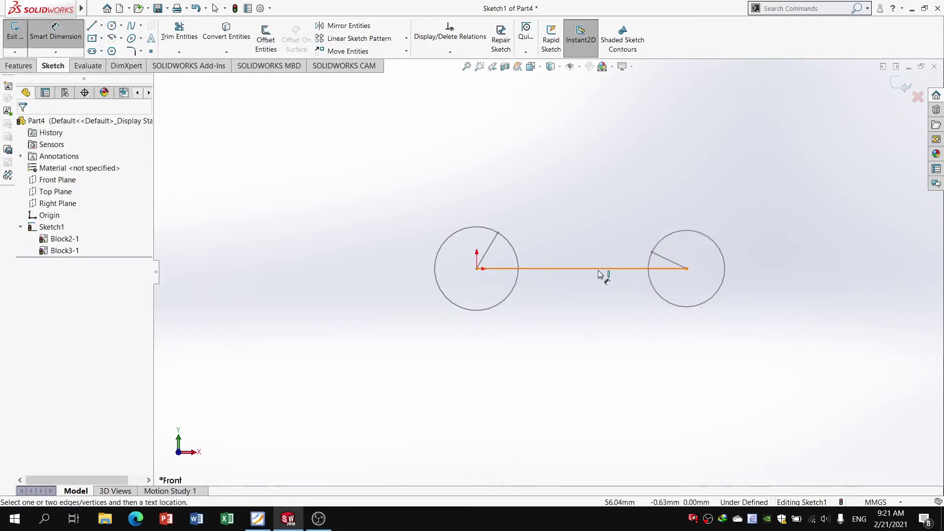
key("Escape")
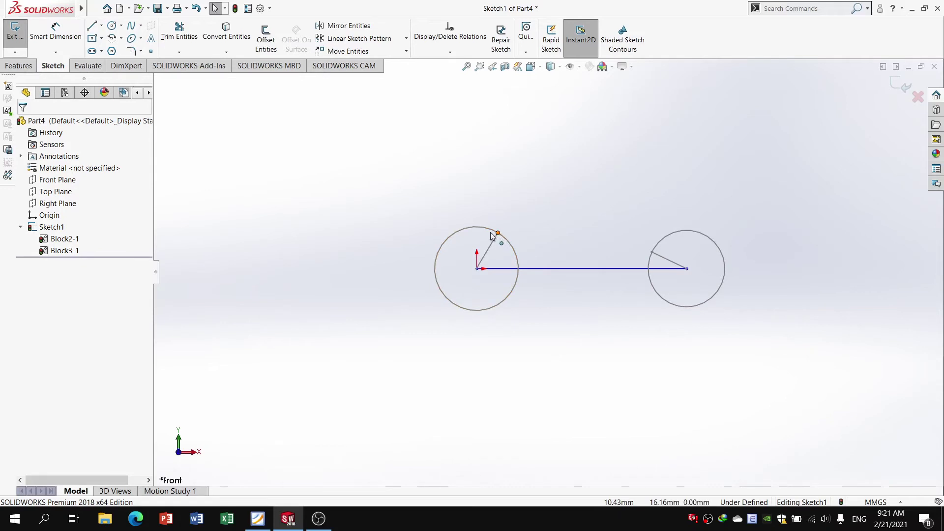
mouse_move(493, 236)
left_mouse_down()
mouse_move(449, 236)
mouse_move(500, 234)
left_mouse_up()
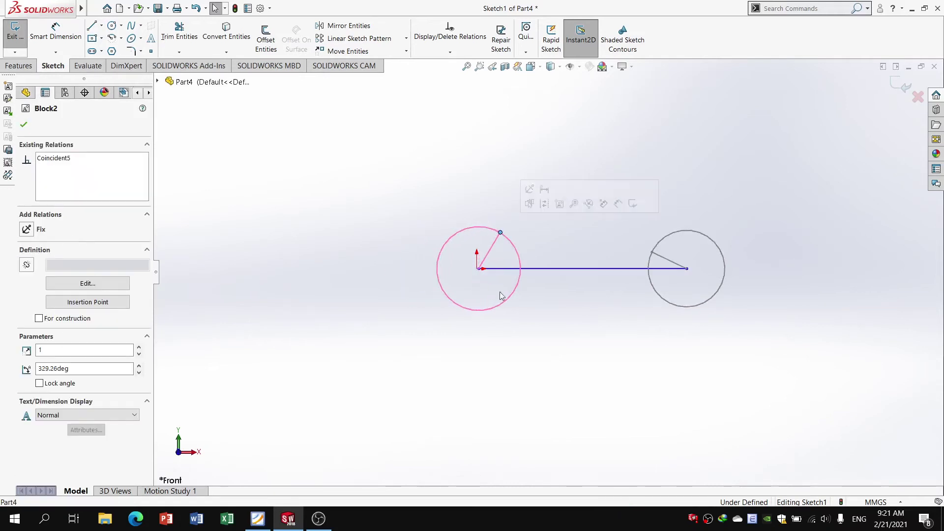
left_click(502, 296)
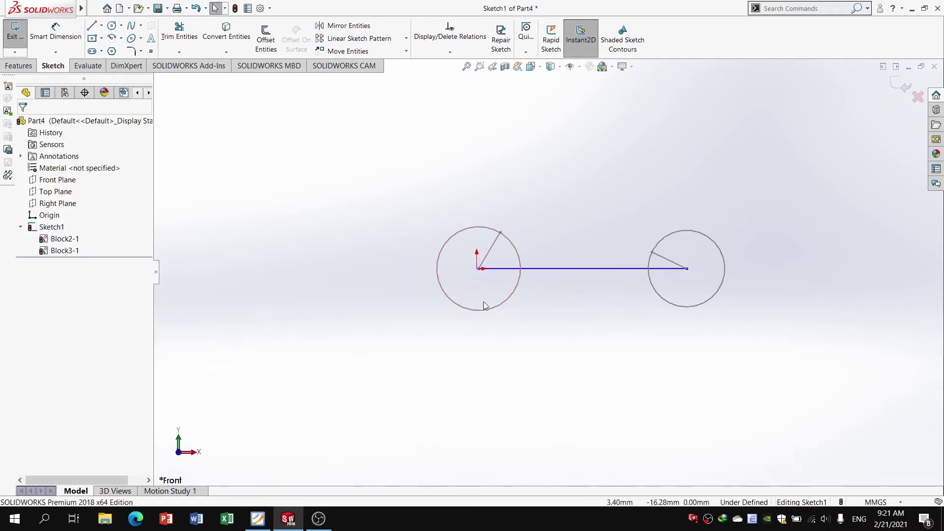
left_click(501, 237)
Step: Pull the left block's centre along the connecting line and make it coincident with the origin
left_click_drag(479, 268, 501, 270)
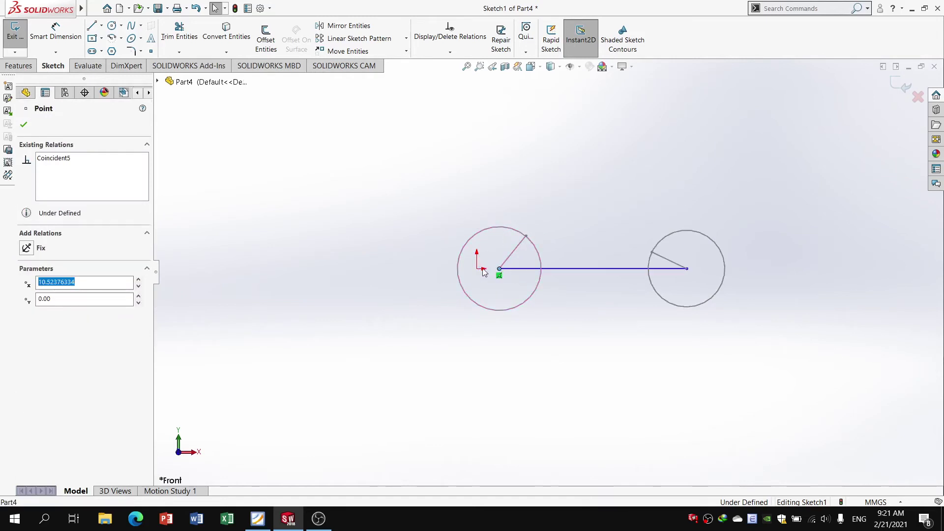
left_click(477, 268, "ctrl")
left_click(536, 225)
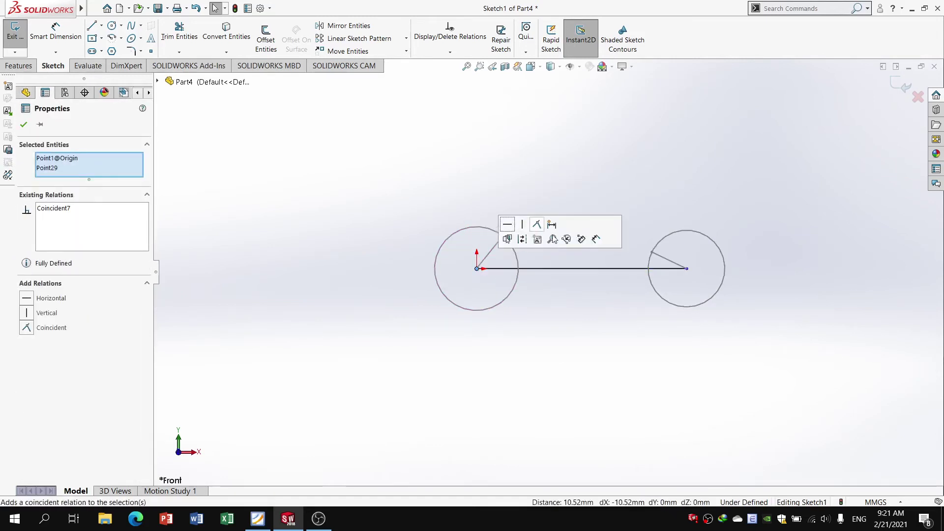
left_click(744, 331)
left_click(687, 269)
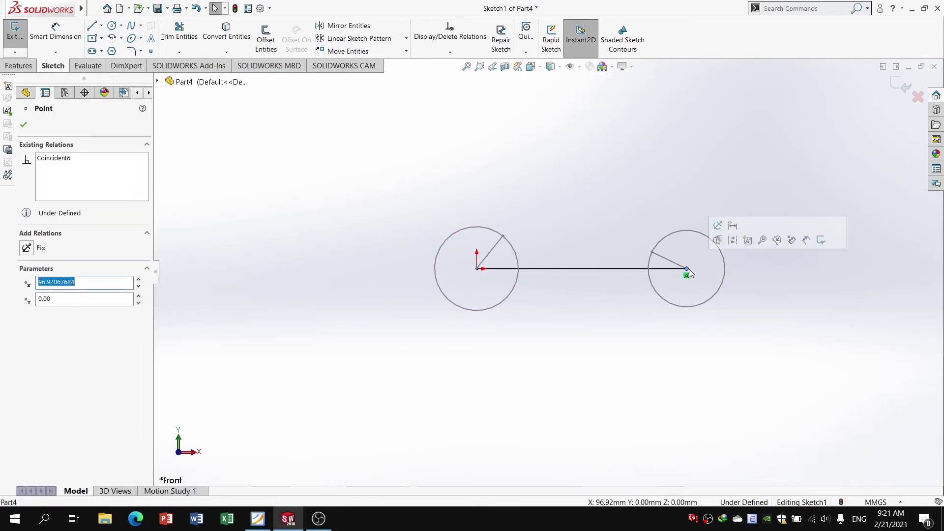
left_click(665, 401)
Step: Dimension the connecting line between the block centres to 100 mm
key("d")
left_click(618, 268)
left_click(617, 317)
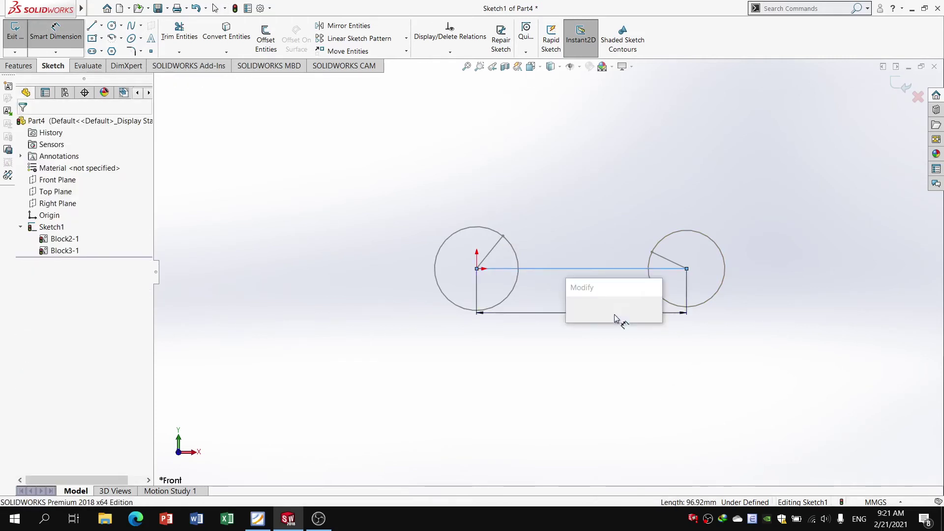
type("100")
key("Return")
key("Escape")
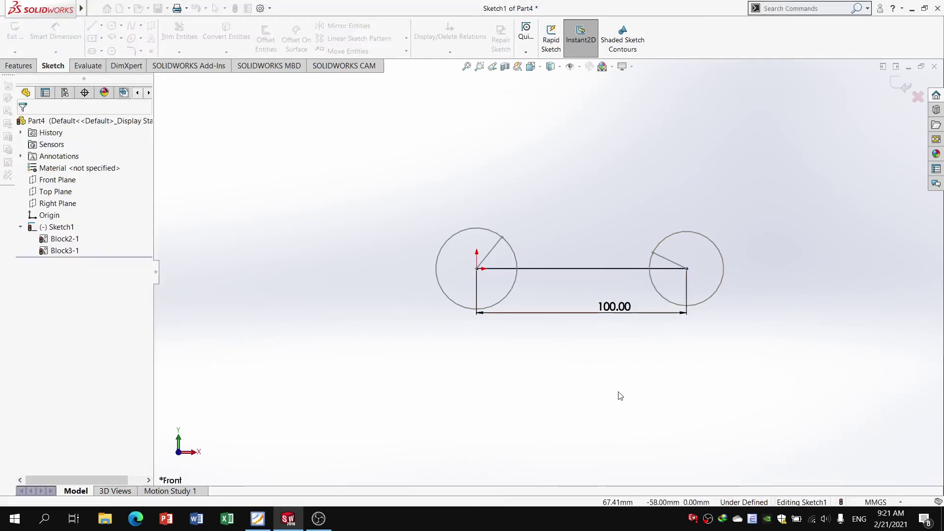
Step: Rotate the left block until its radial line points left, and turn the right block's radial line further upward
left_click_drag(503, 238, 436, 261)
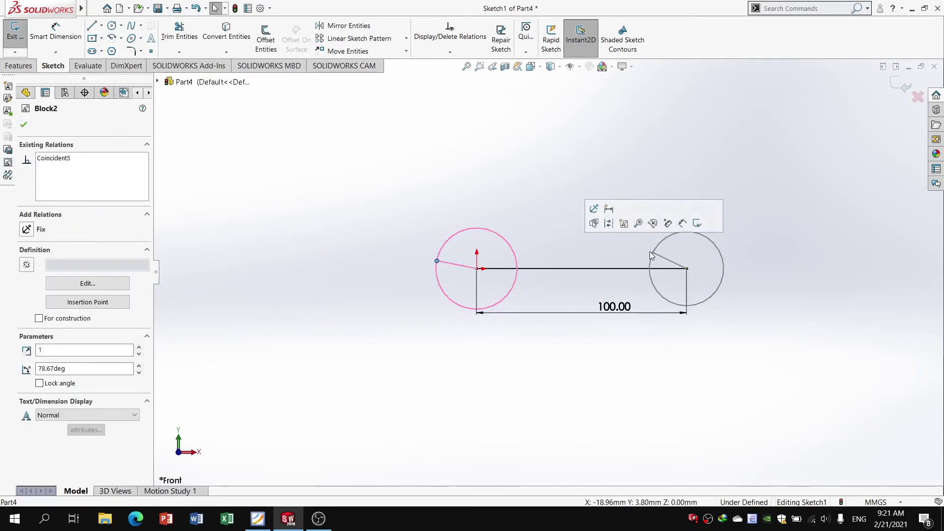
left_click_drag(650, 251, 669, 235)
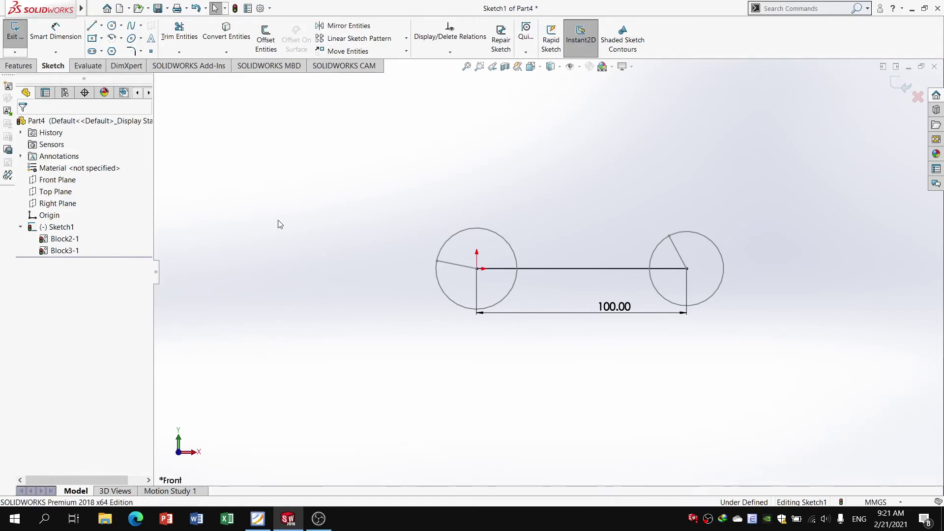
Step: Wrap a Belt/Chain around the two circle blocks and rotate the left block to test the engaged belt
left_click(7, 177)
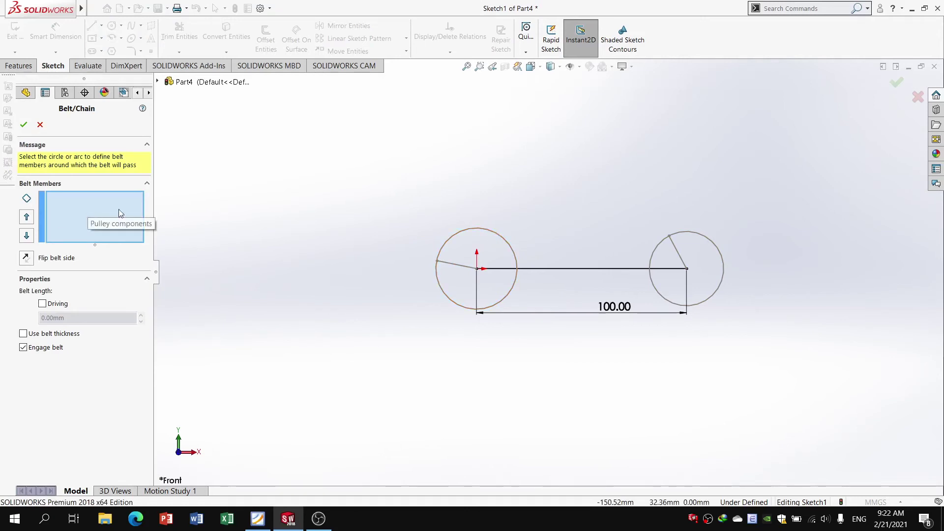
left_click(495, 235)
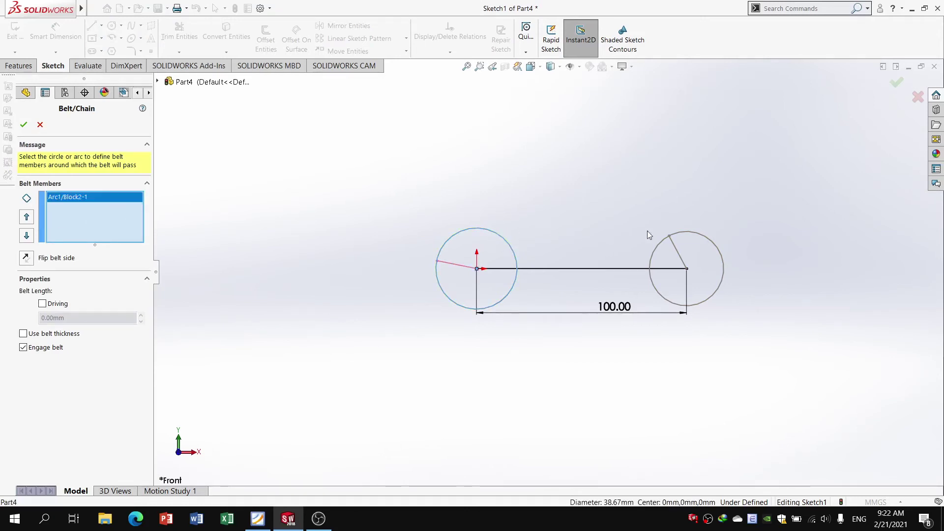
left_click(708, 241)
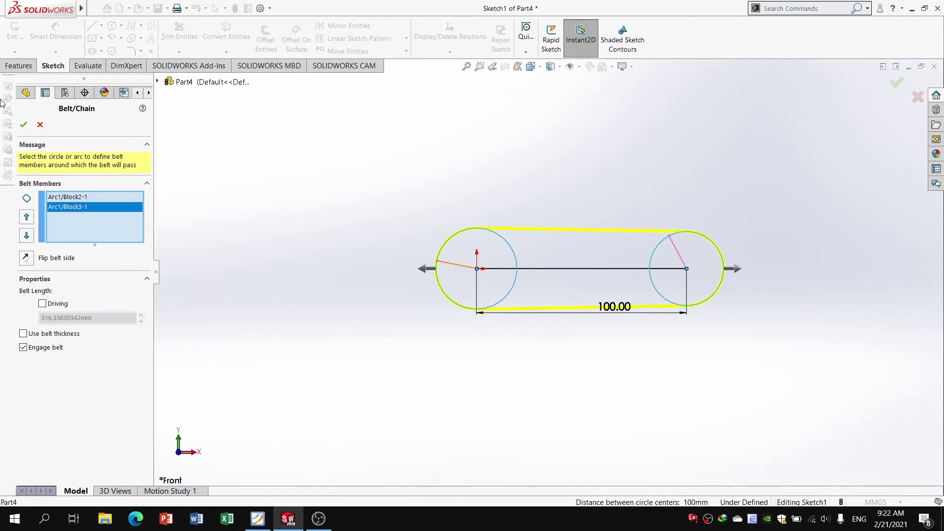
left_click(24, 124)
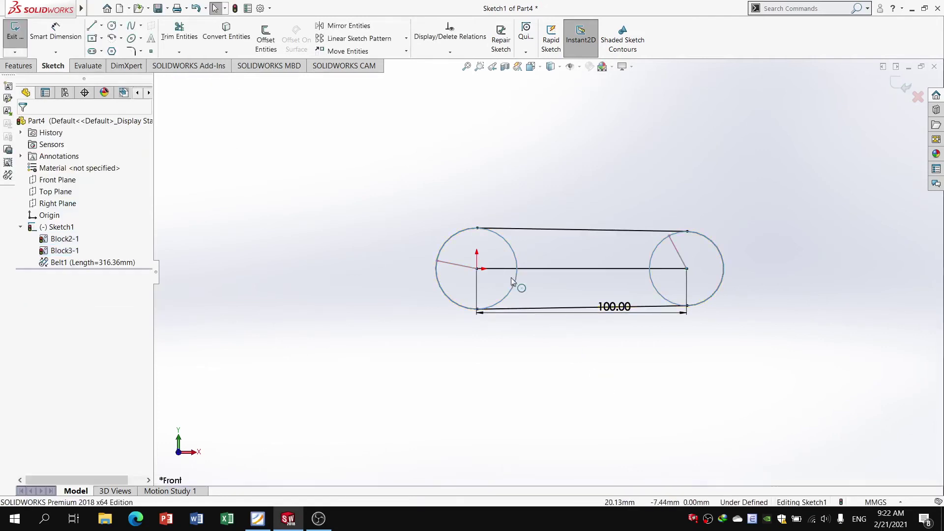
left_click_drag(442, 283, 493, 231)
left_click(255, 366)
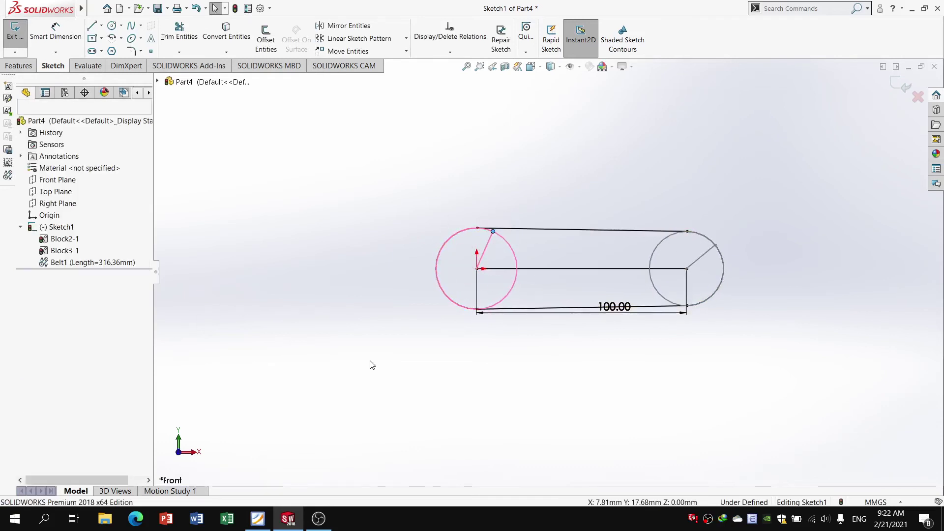
Step: Open the belt around the two circle blocks for editing and try making its belt length driving
right_click(87, 264)
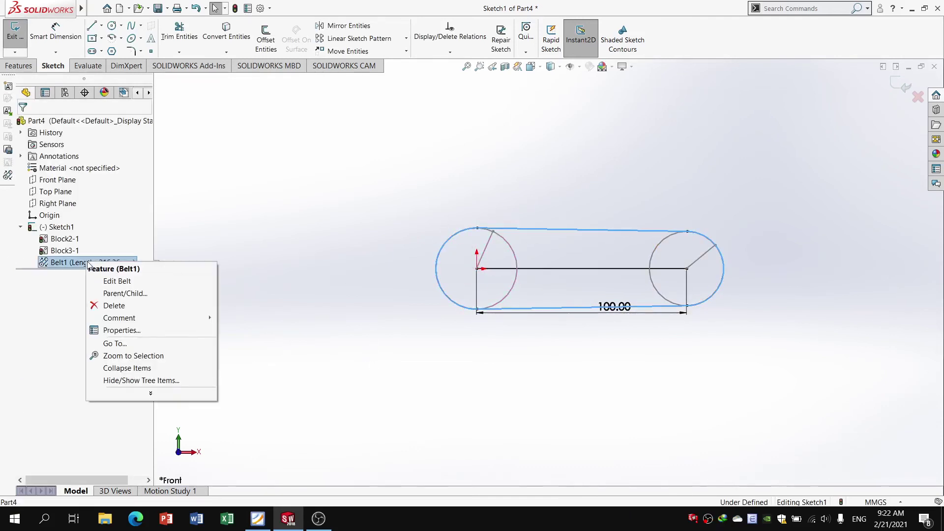
left_click(117, 281)
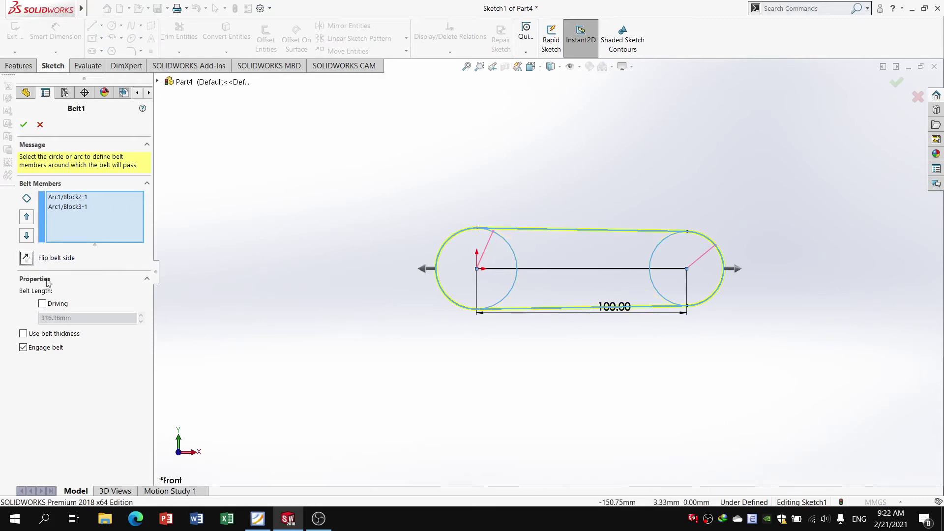
left_click(43, 305)
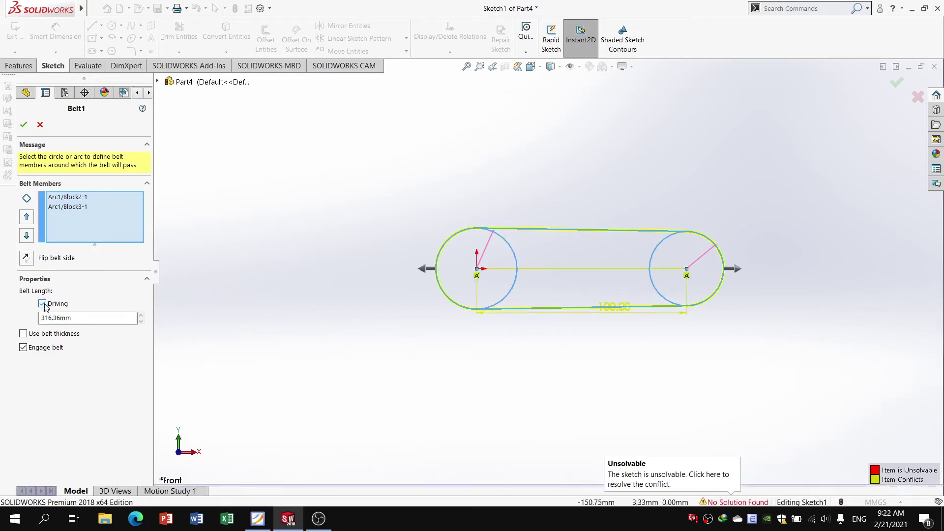
left_click(43, 304)
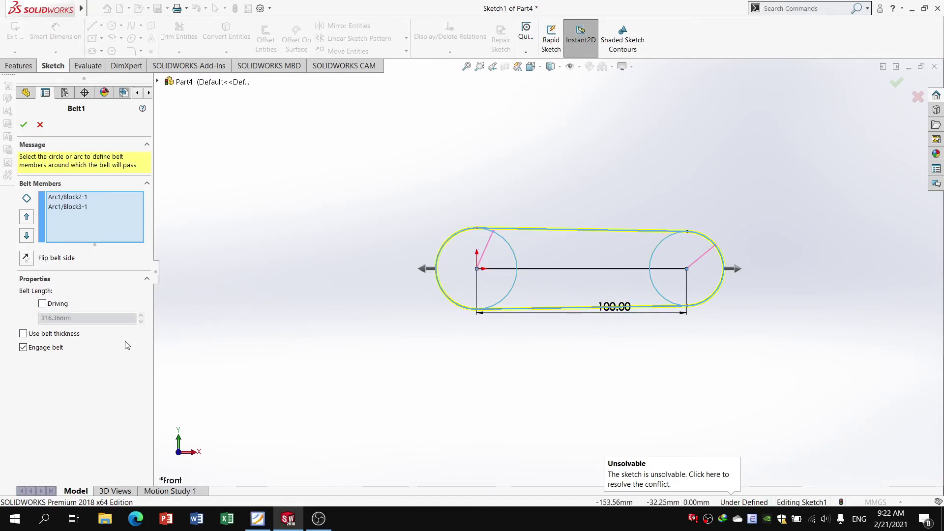
Step: Give the belt a thickness of 2 mm and accept the belt changes
left_click(23, 334)
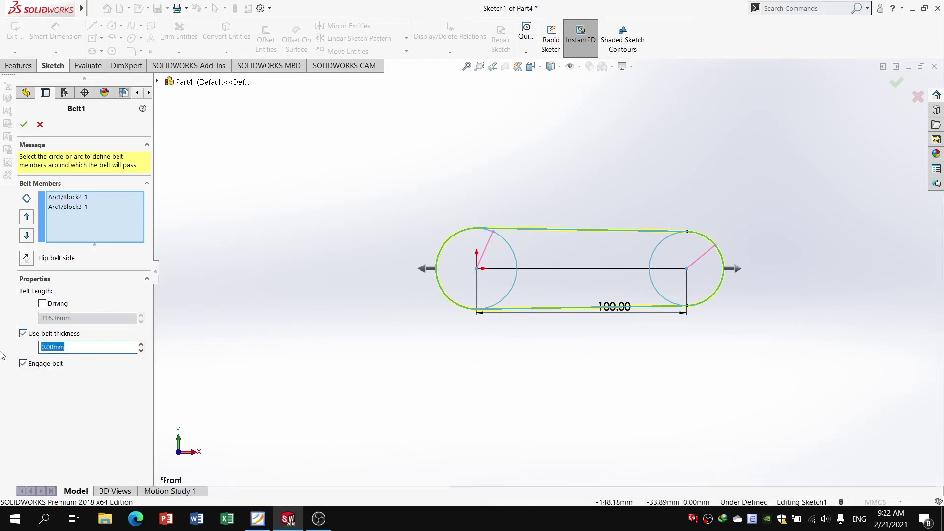
type("2")
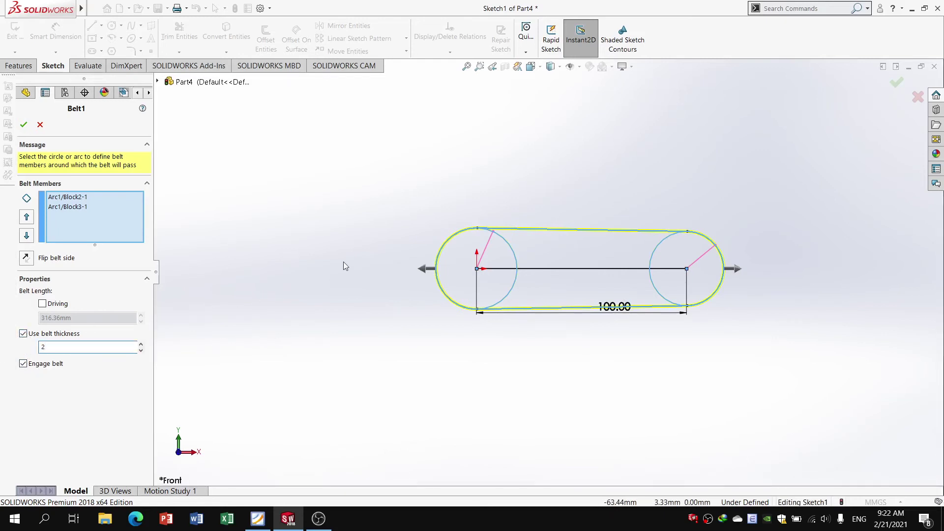
key("Return")
scroll(460, 238, "down", 5)
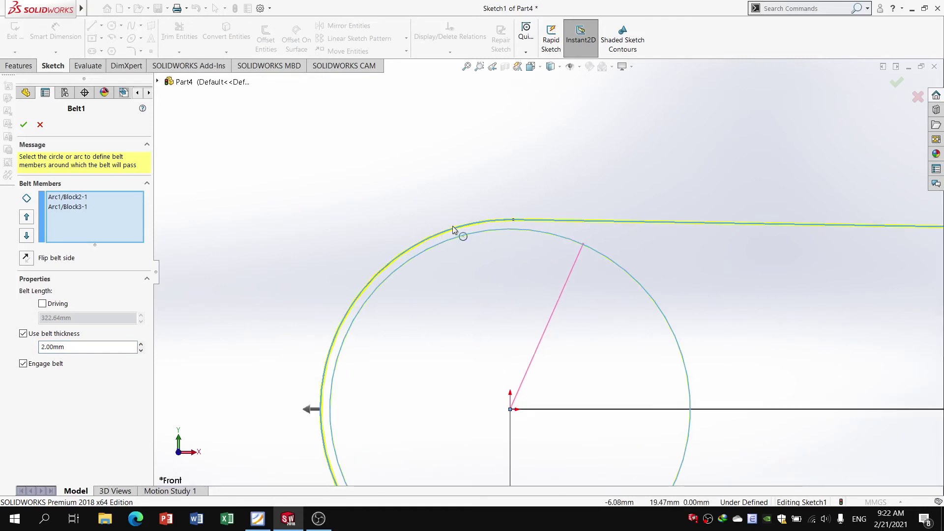
scroll(438, 294, "up", 5)
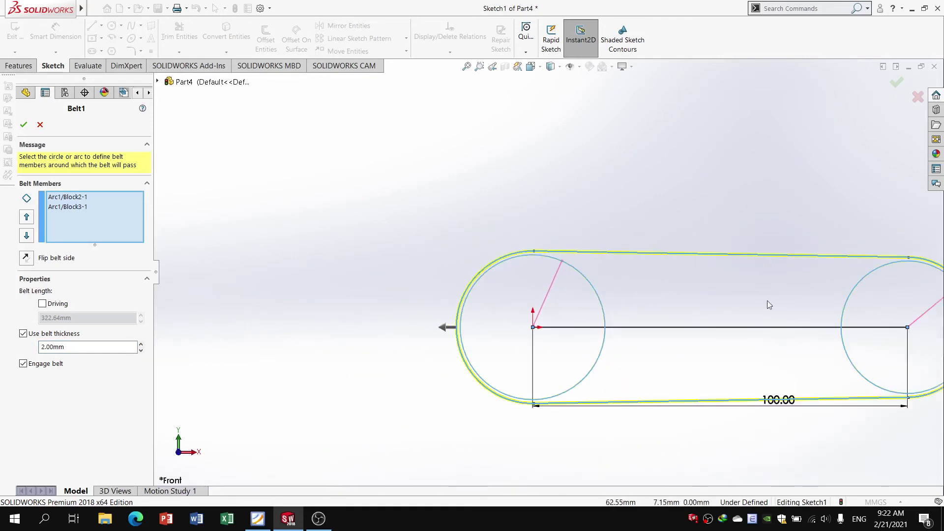
scroll(898, 319, "down", 2)
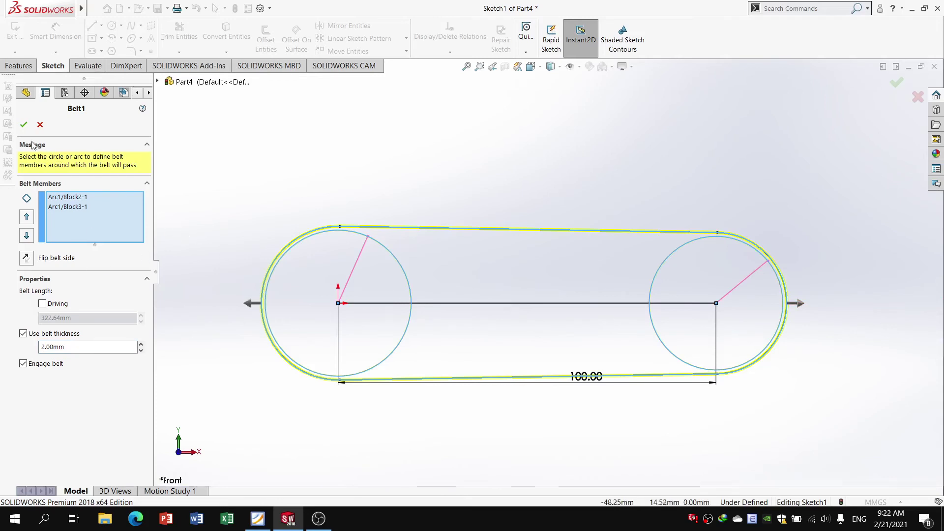
left_click(23, 126)
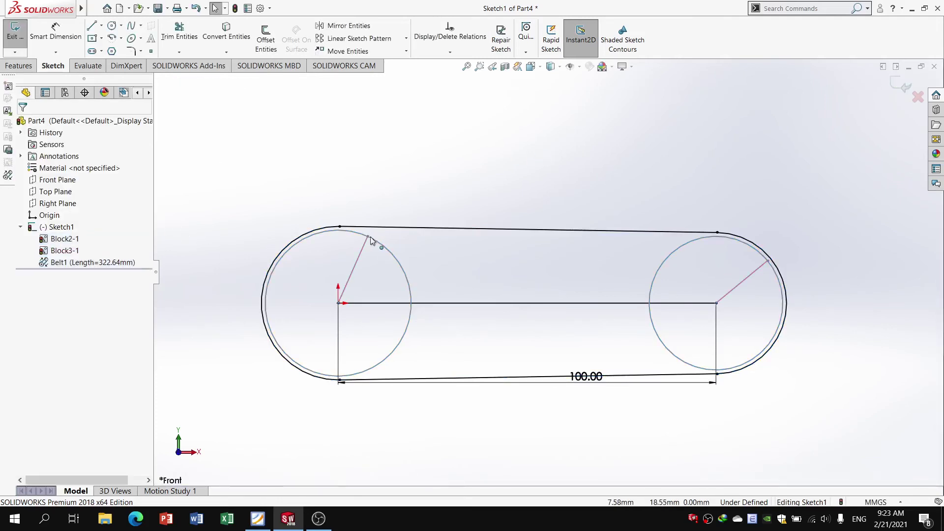
Step: Rotate the left block clockwise until its radial line points nearly right, testing the thickened belt's motion
left_click_drag(369, 238, 489, 201)
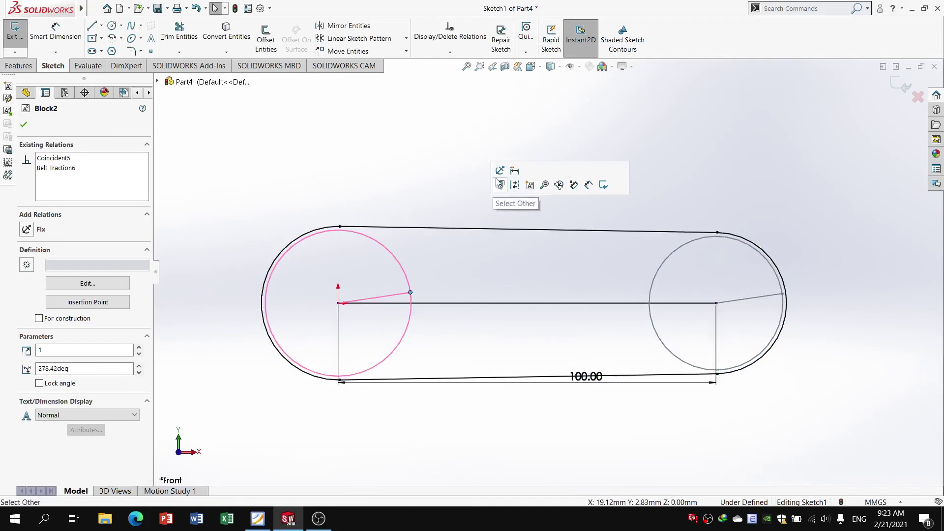
right_click(454, 164)
key("Escape")
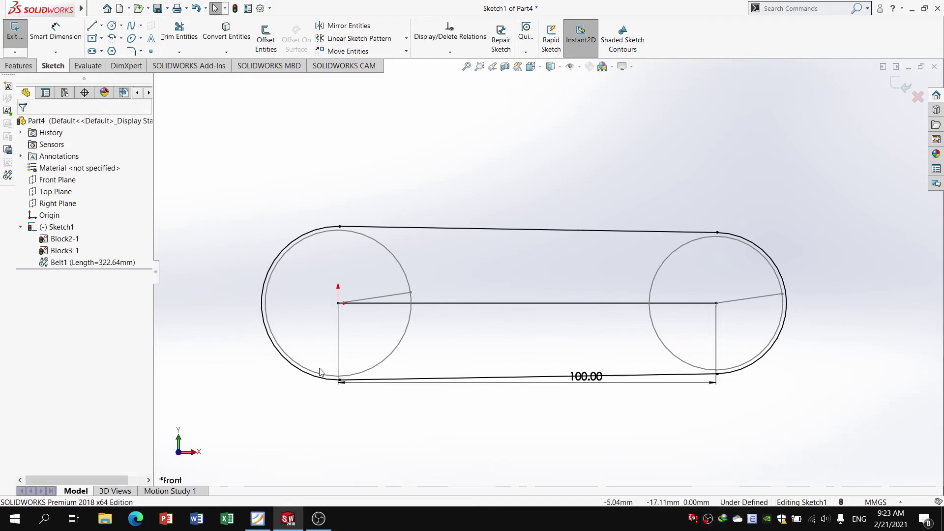
left_click(710, 525)
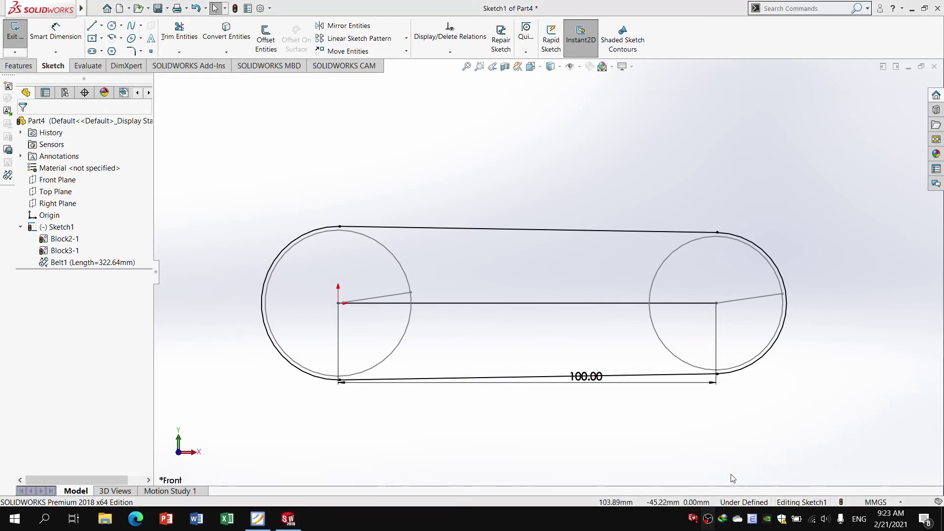
left_click(709, 526)
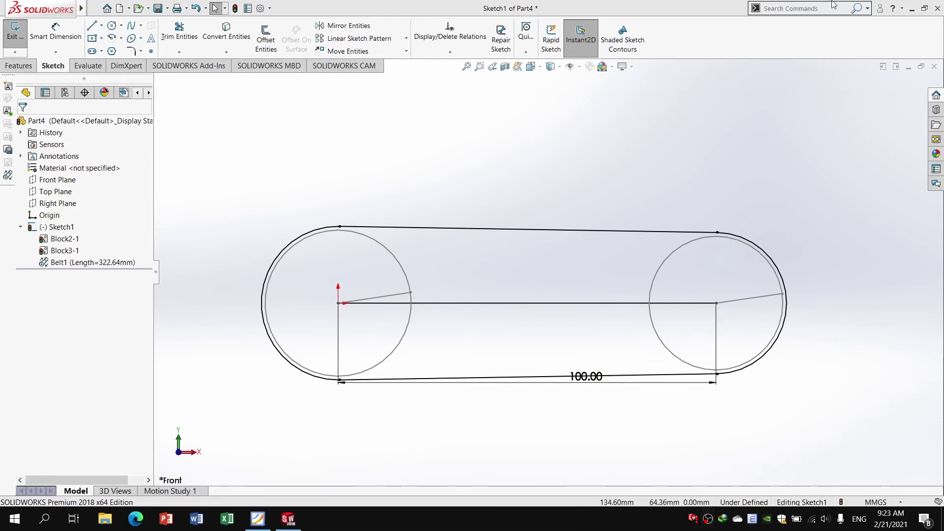
left_click(913, 10)
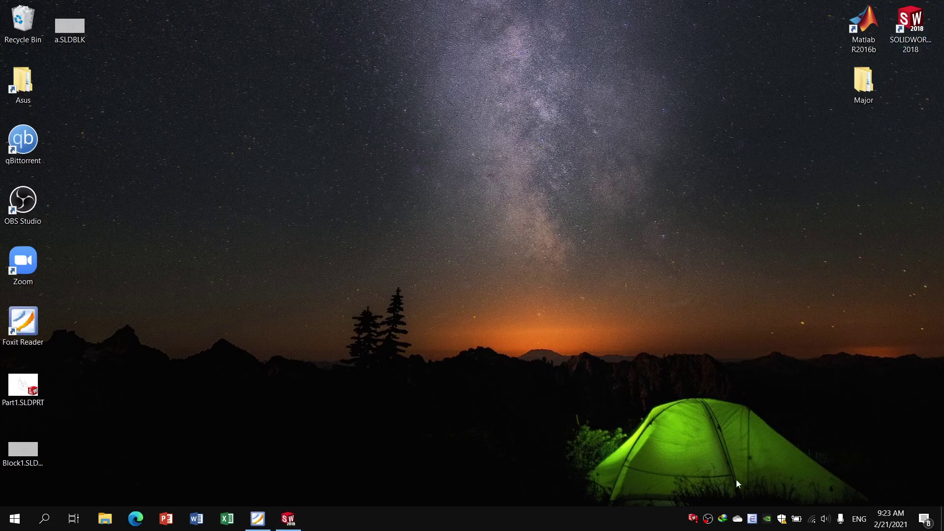
left_click(709, 522)
left_click(708, 520)
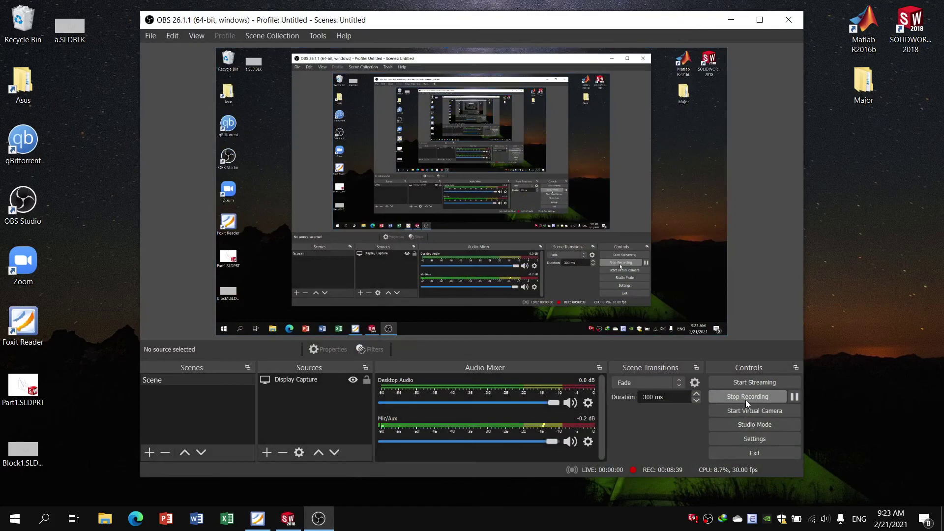
left_click(746, 400)
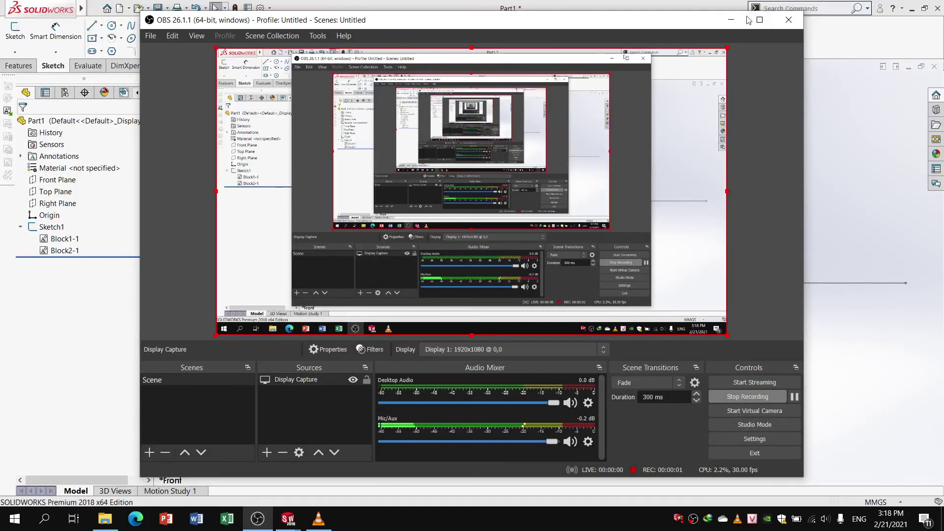
left_click(731, 19)
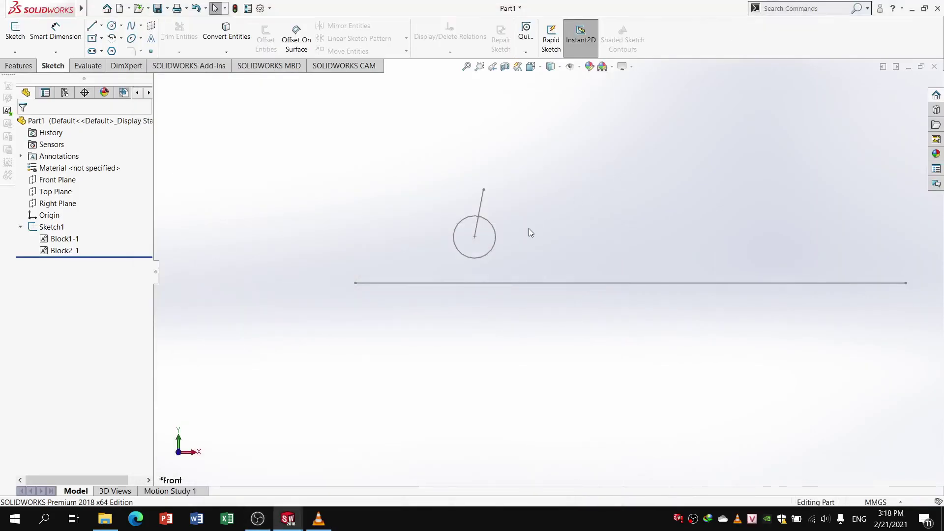
left_click(495, 245)
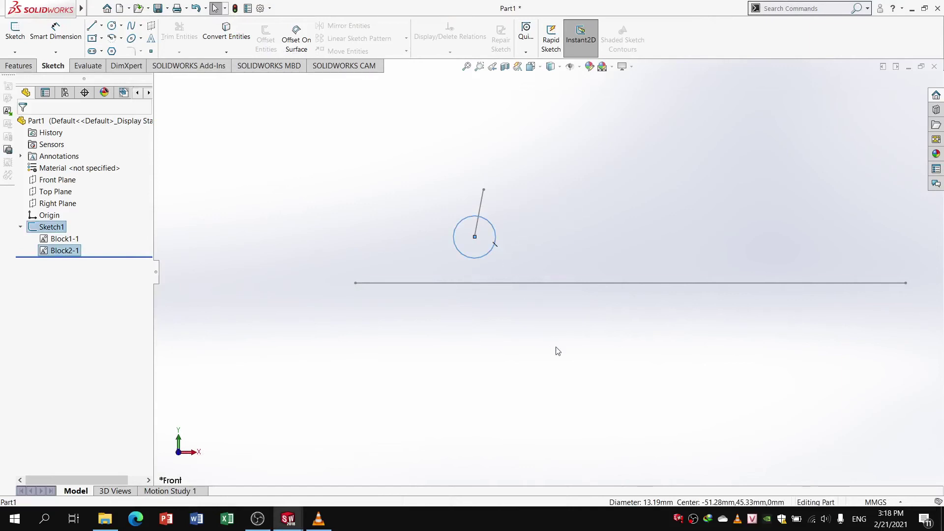
key("Escape")
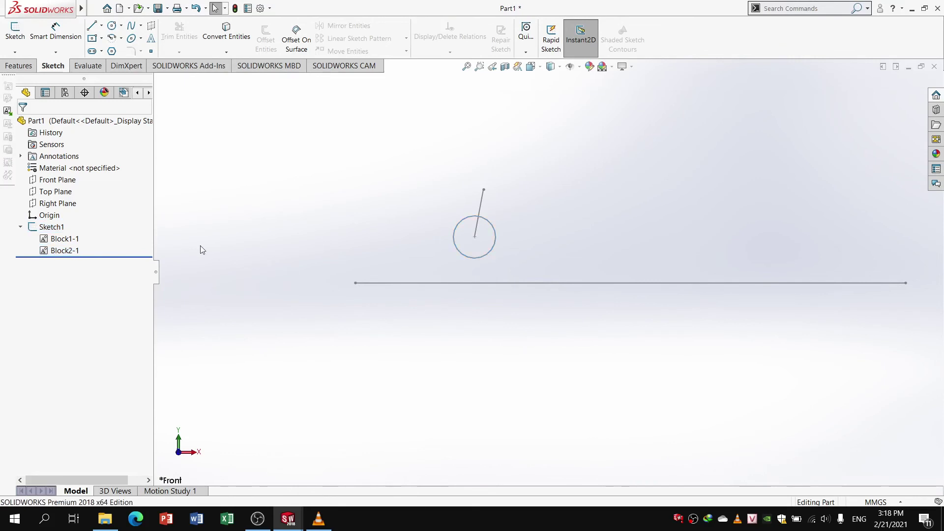
Step: Edit Sketch1 of Part1, add a Traction relation between the block circle and the horizontal line, and roll the circle along the line to test it
right_click(48, 230)
left_click(50, 194)
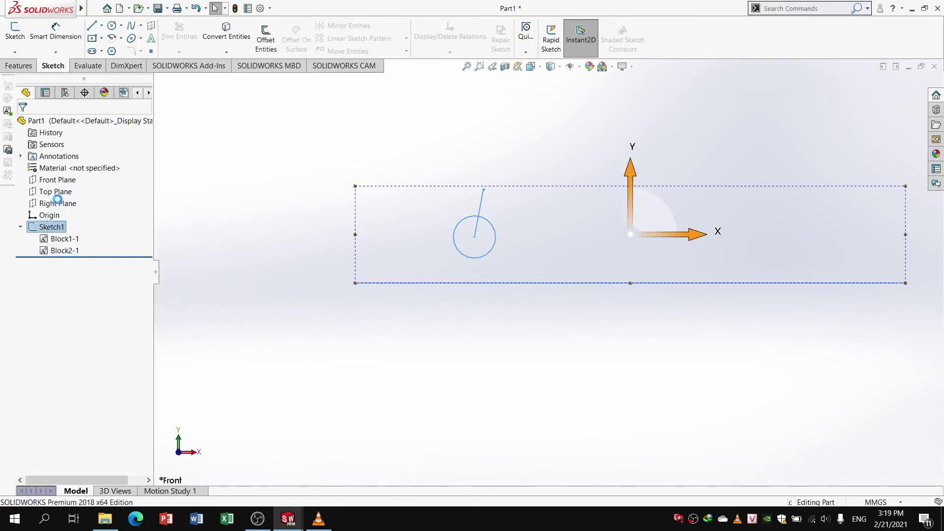
left_click(493, 251)
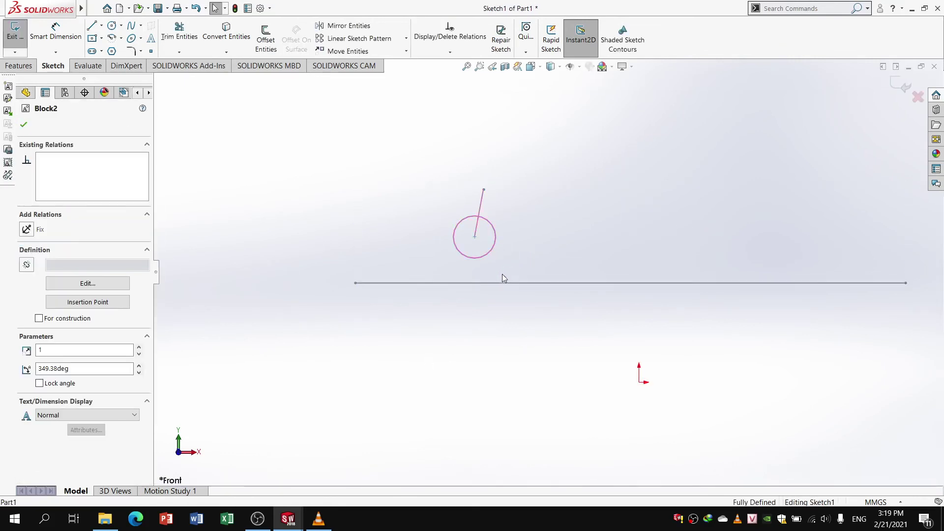
left_click(503, 283, "ctrl")
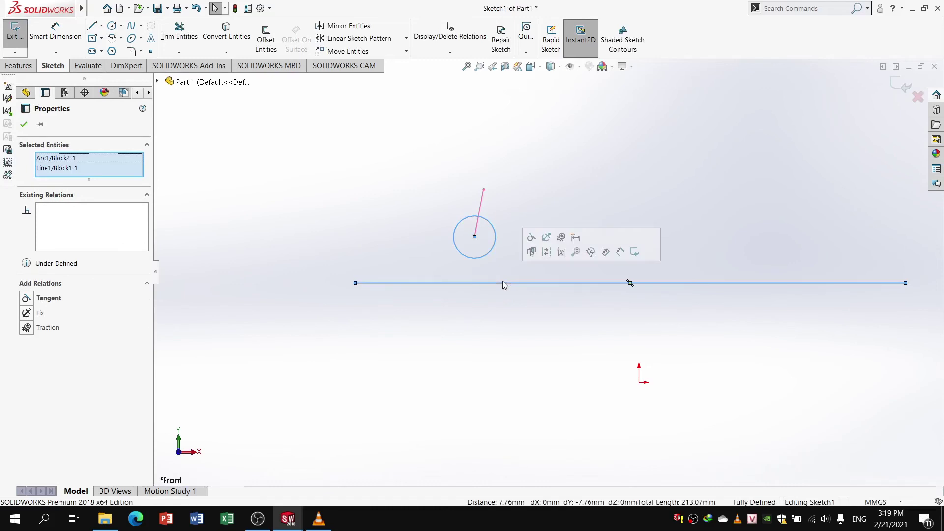
left_click(30, 333)
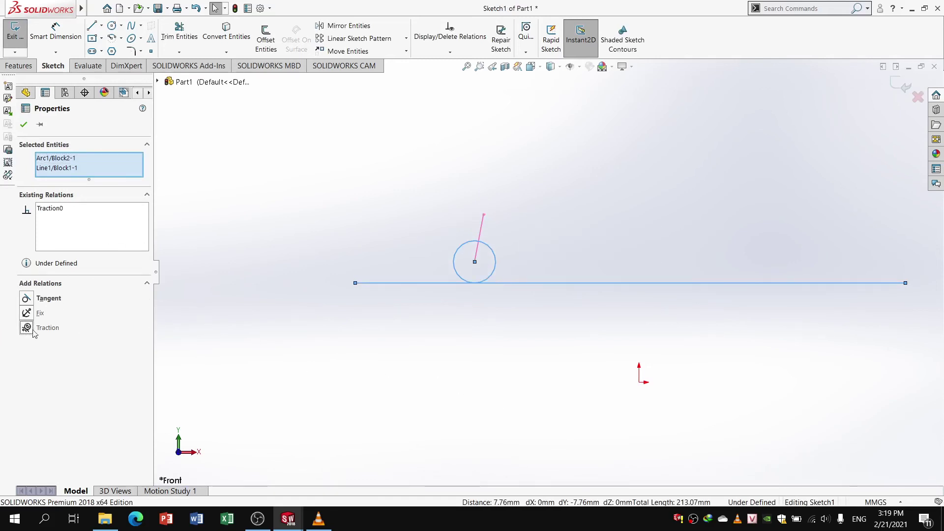
left_click(518, 320)
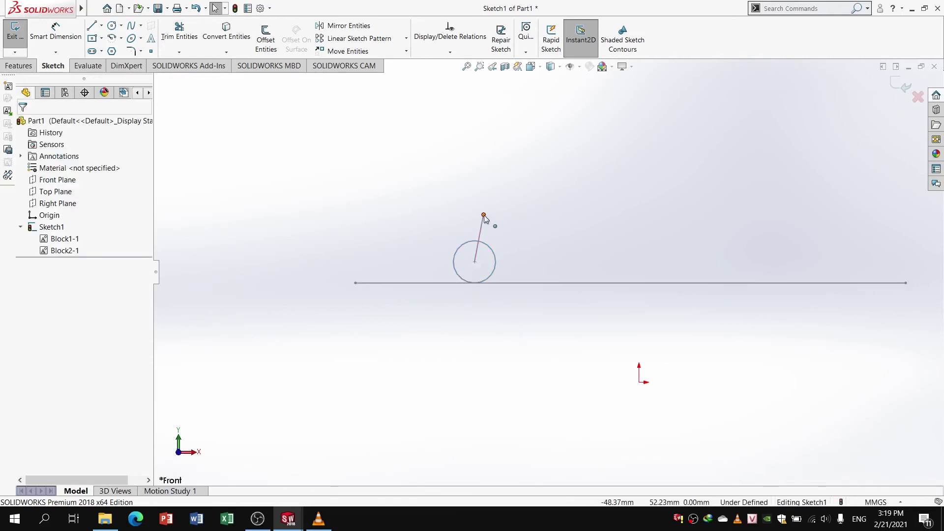
left_click_drag(485, 218, 481, 181)
left_click(538, 245)
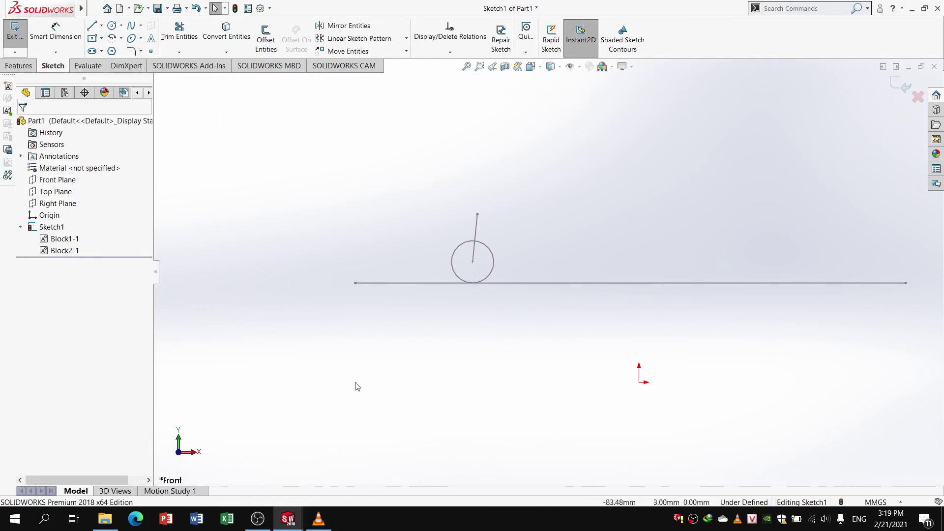
Step: Switch to the sketch of ád.SLDPRT and turn the rear car's right wheel to roll the train forward along the track
mouse_move(288, 518)
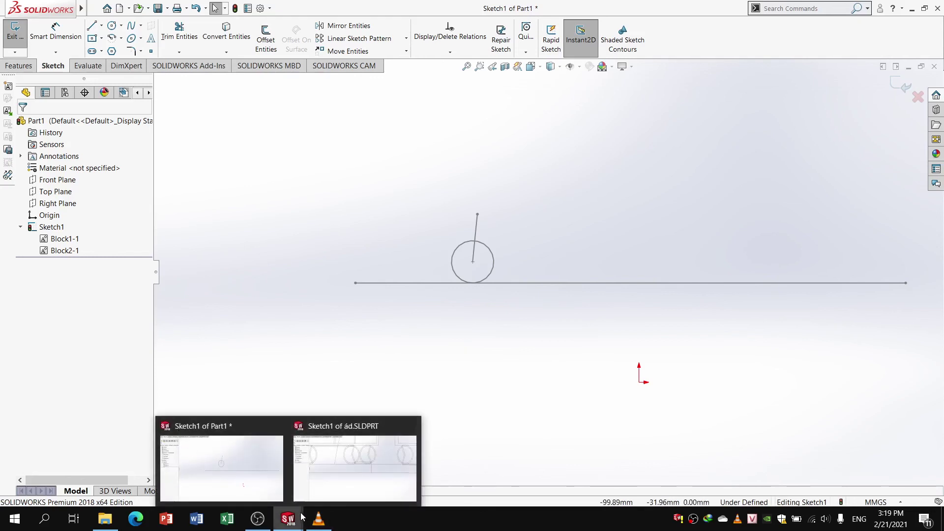
left_click(345, 481)
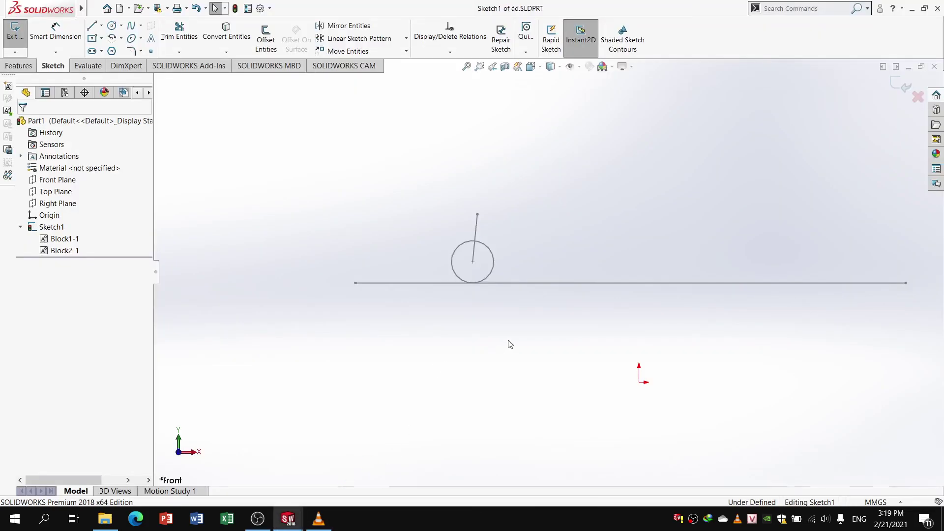
scroll(619, 260, "up", 3)
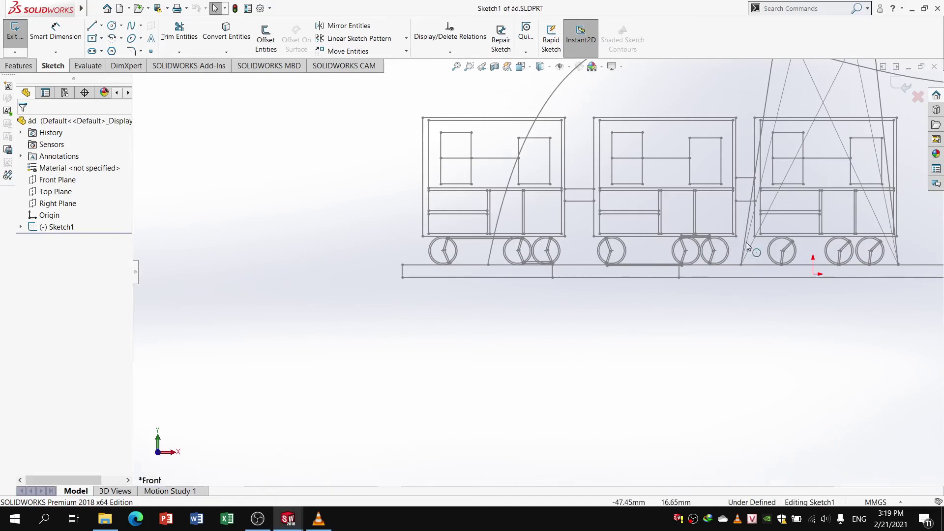
scroll(747, 246, "up", 8)
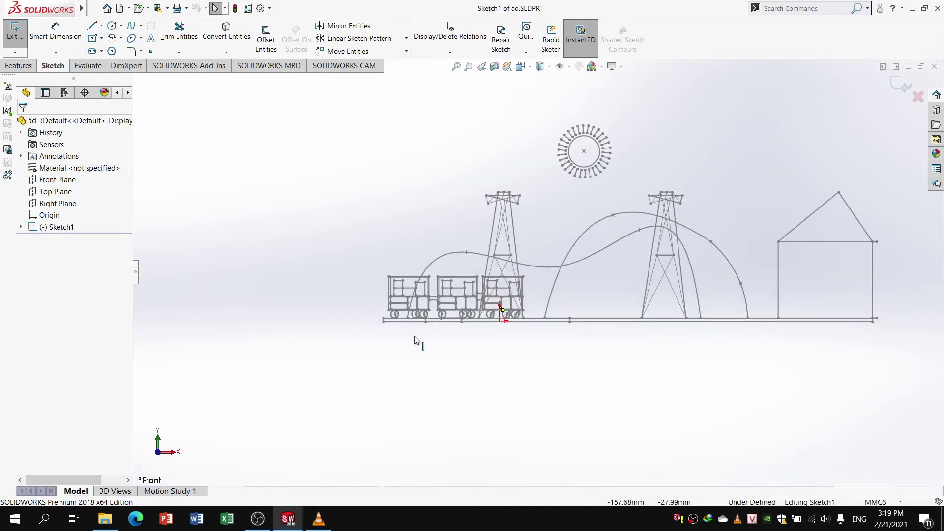
scroll(492, 275, "down", 5)
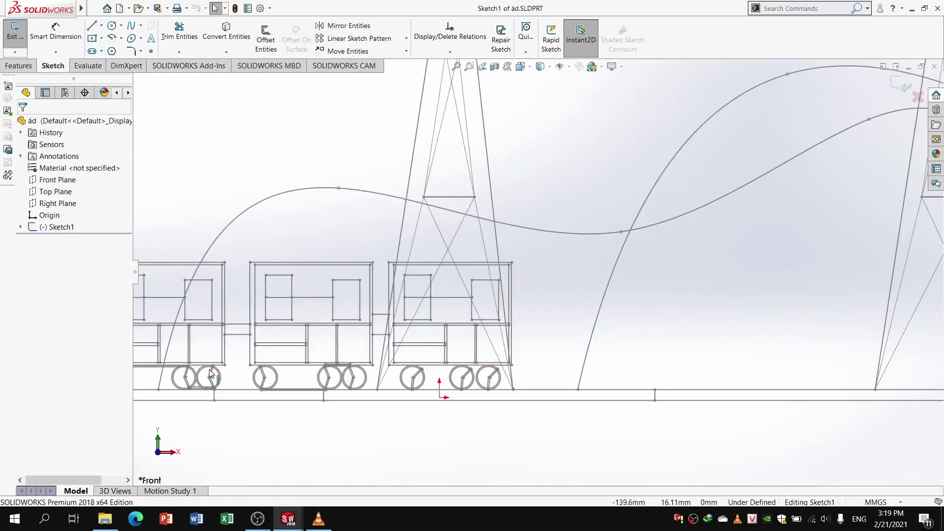
scroll(198, 371, "down", 2)
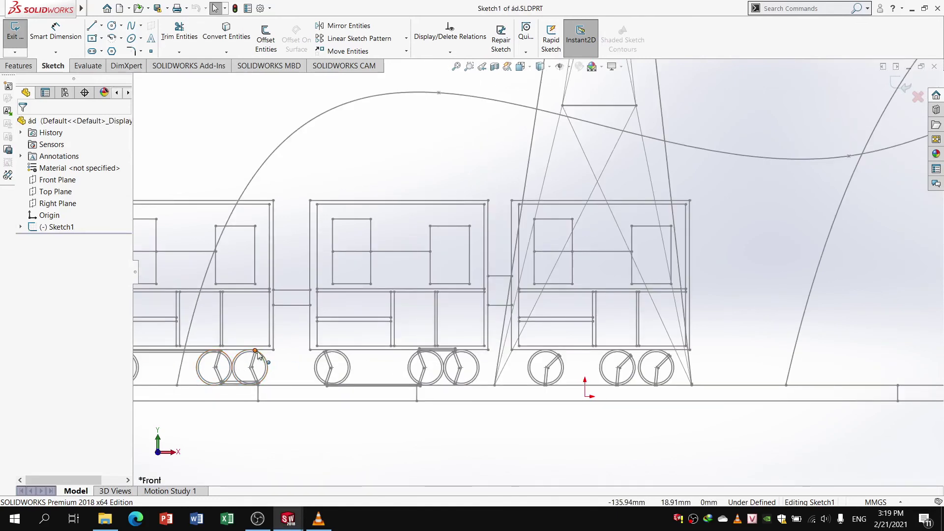
left_click_drag(274, 357, 421, 358)
scroll(302, 390, "up", 3)
left_click(463, 415)
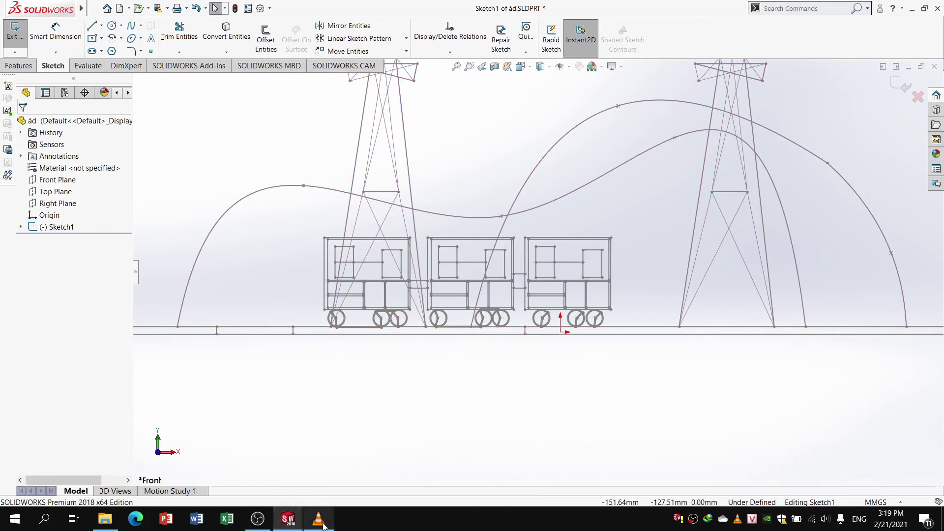
Step: Switch to VLC media player, play the horse-cart sketch animation clip, and return to the ád.SLDPRT sketch in SOLIDWORKS
left_click(320, 521)
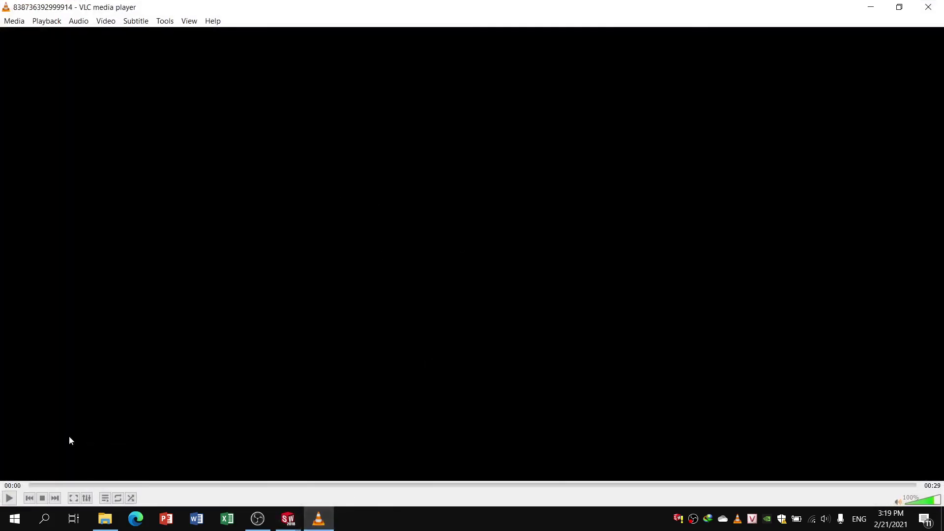
left_click(8, 499)
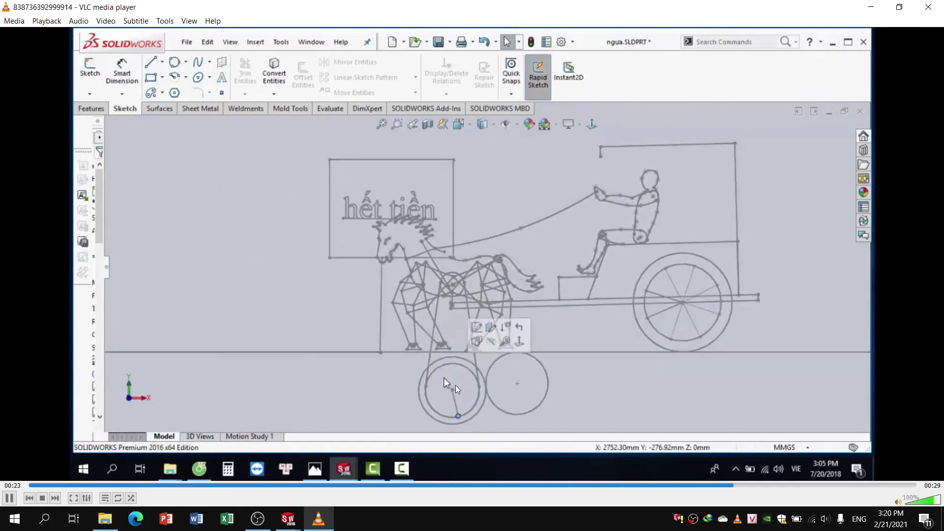
left_click(9, 499)
left_click(288, 519)
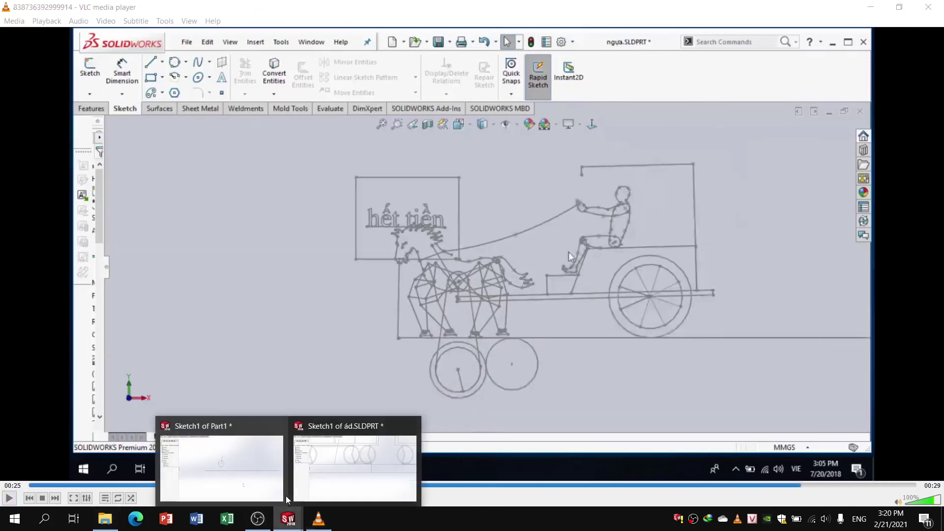
key("alt+Tab")
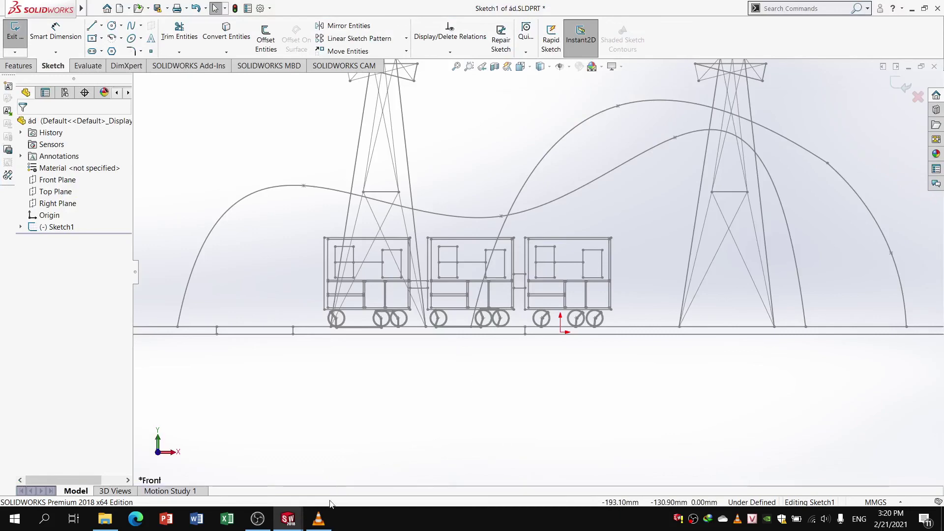
left_click(260, 526)
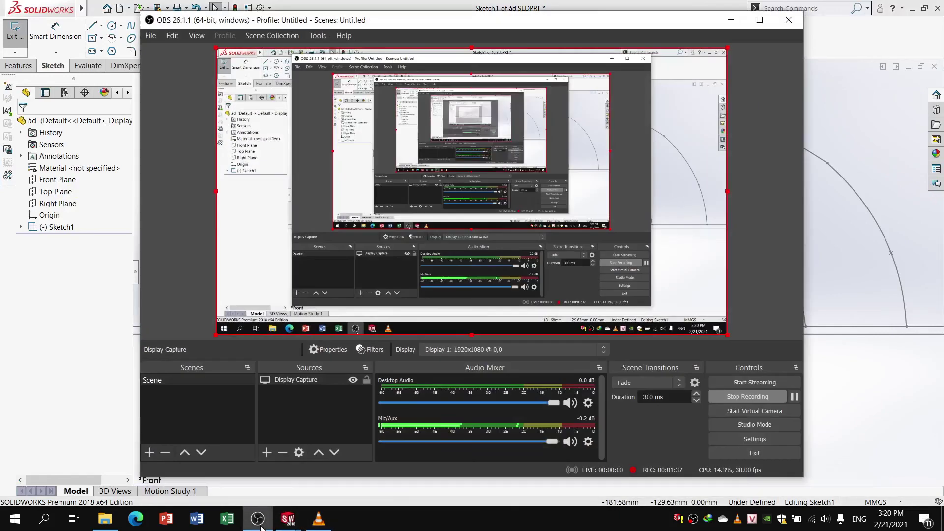